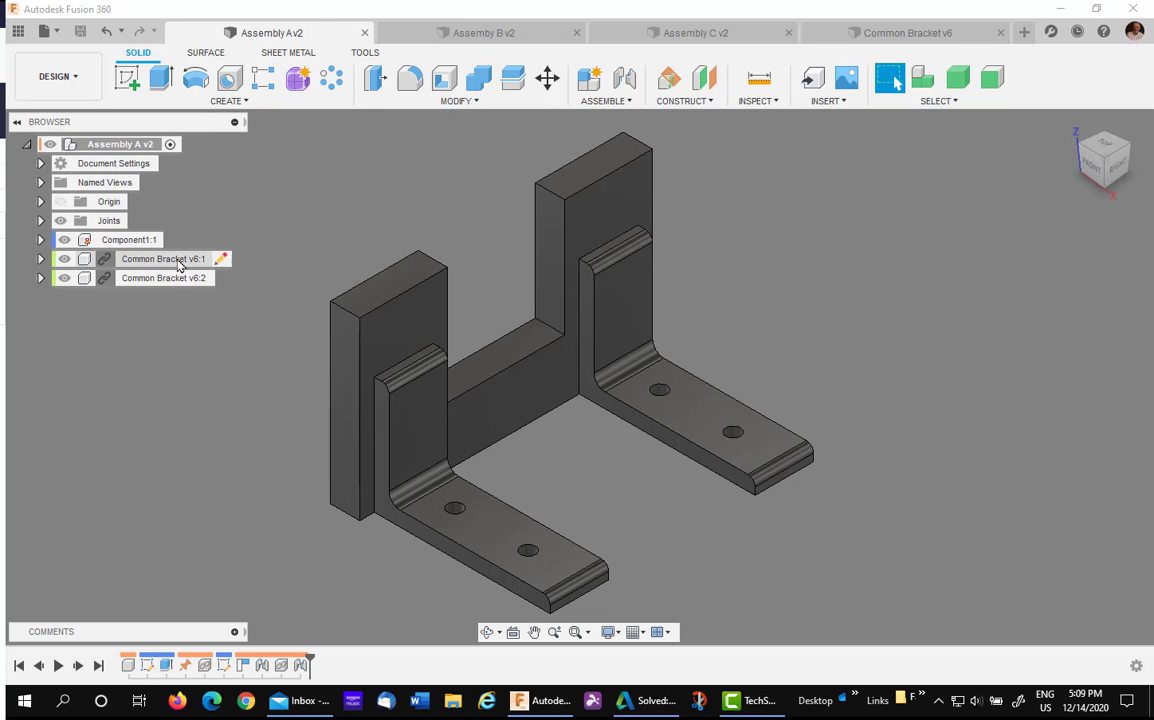
- Review how the common bracket is used in Assembly B and Assembly C, and return to Assembly A
{"action": "left_click", "coordinate": [462, 38]}
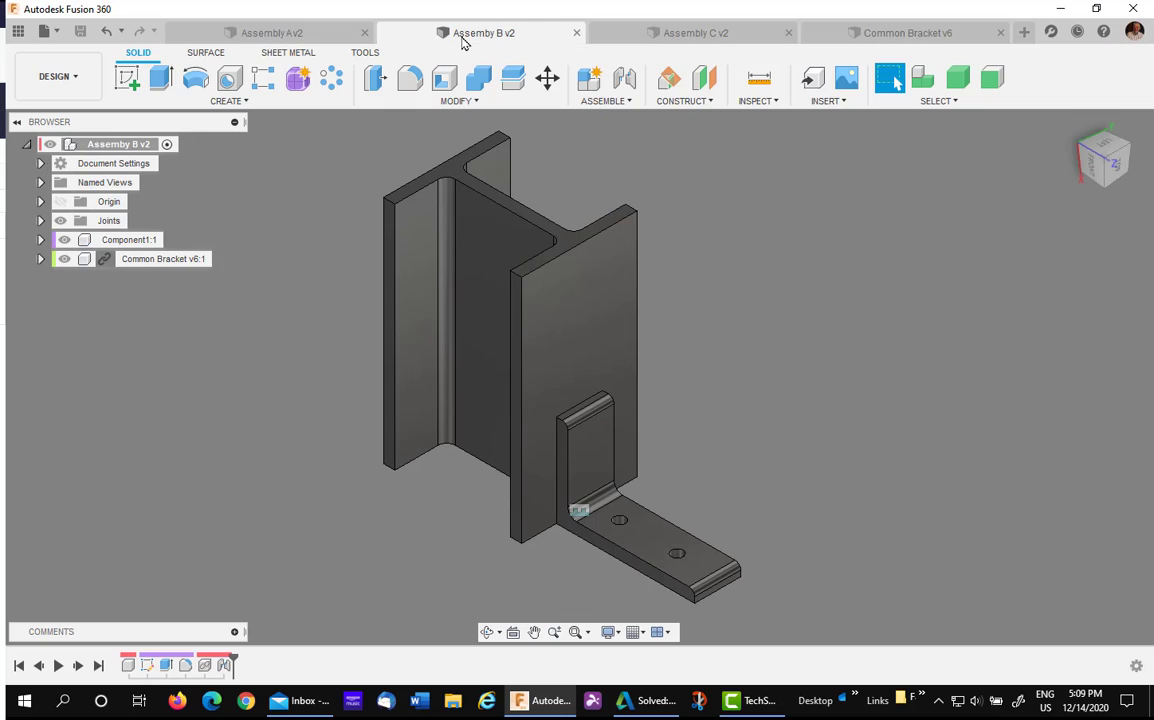
{"action": "left_click", "coordinate": [652, 38]}
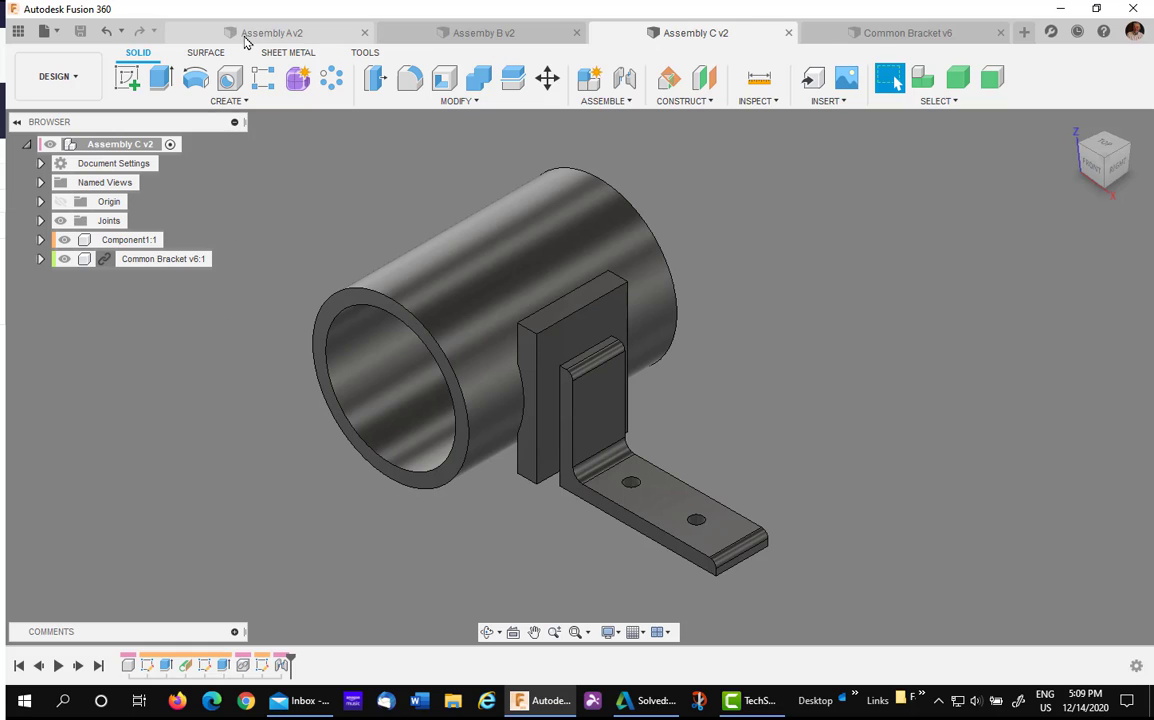
{"action": "left_click", "coordinate": [245, 38]}
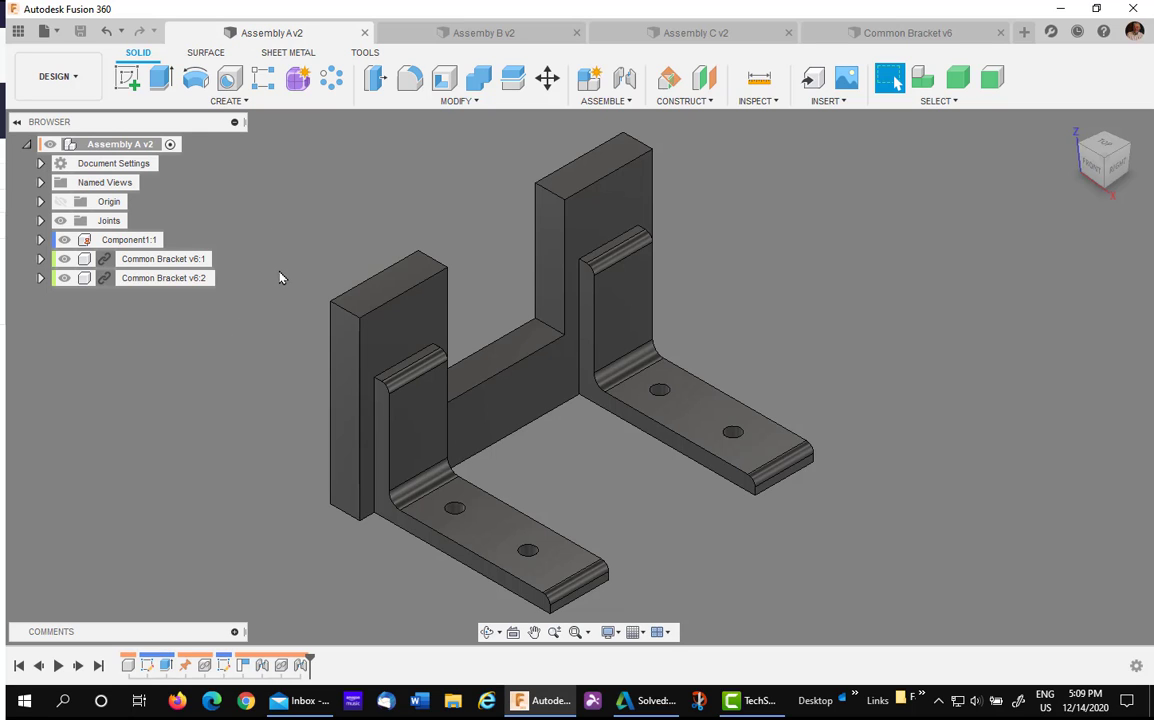
- Create a milestone named "Shipping Design" from Assembly C and show that design's version history
{"action": "left_click", "coordinate": [728, 34]}
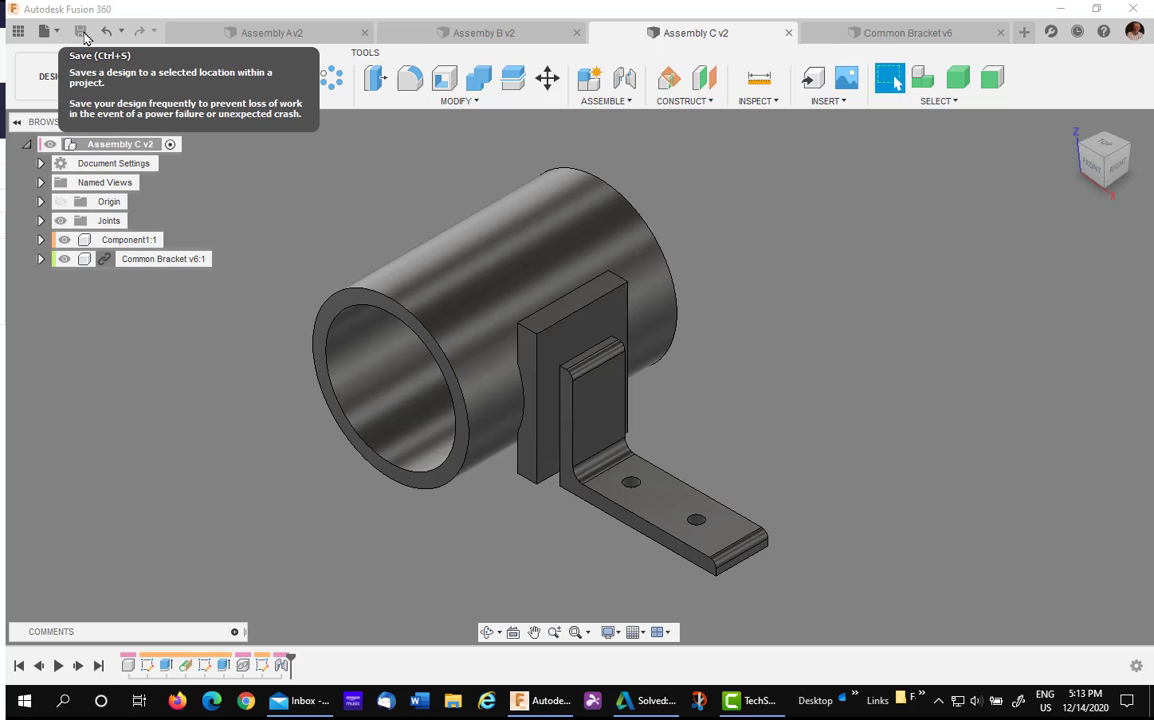
{"action": "left_click", "coordinate": [18, 31]}
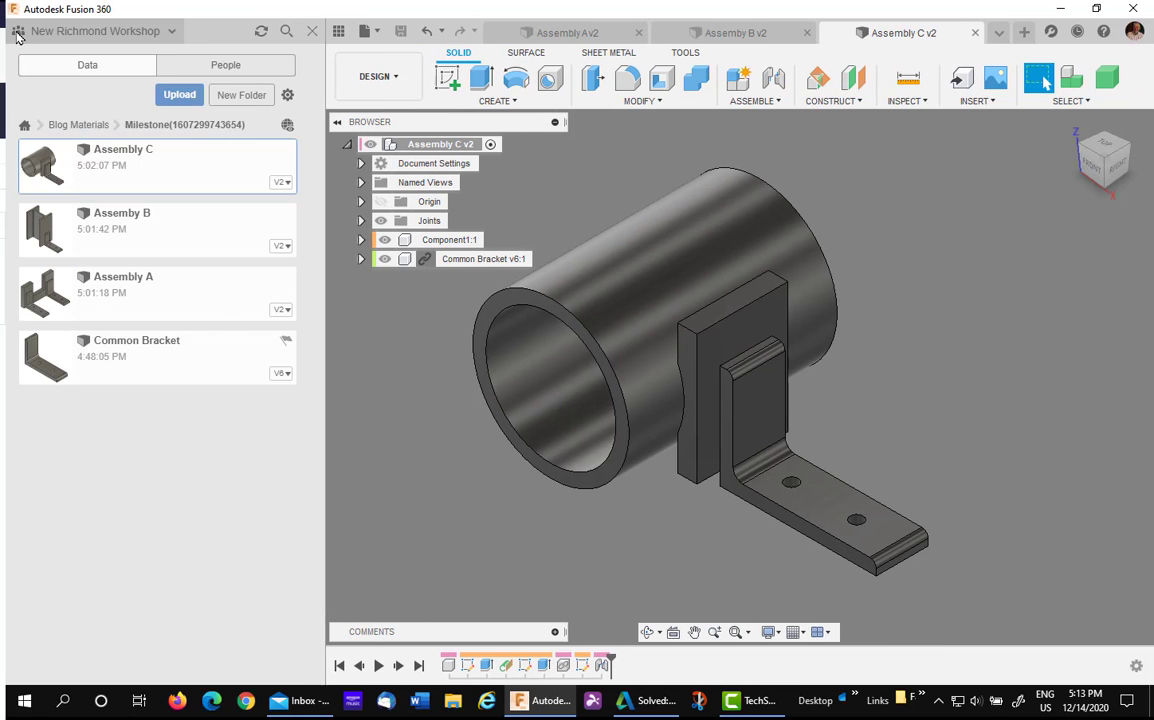
{"action": "right_click", "coordinate": [210, 169]}
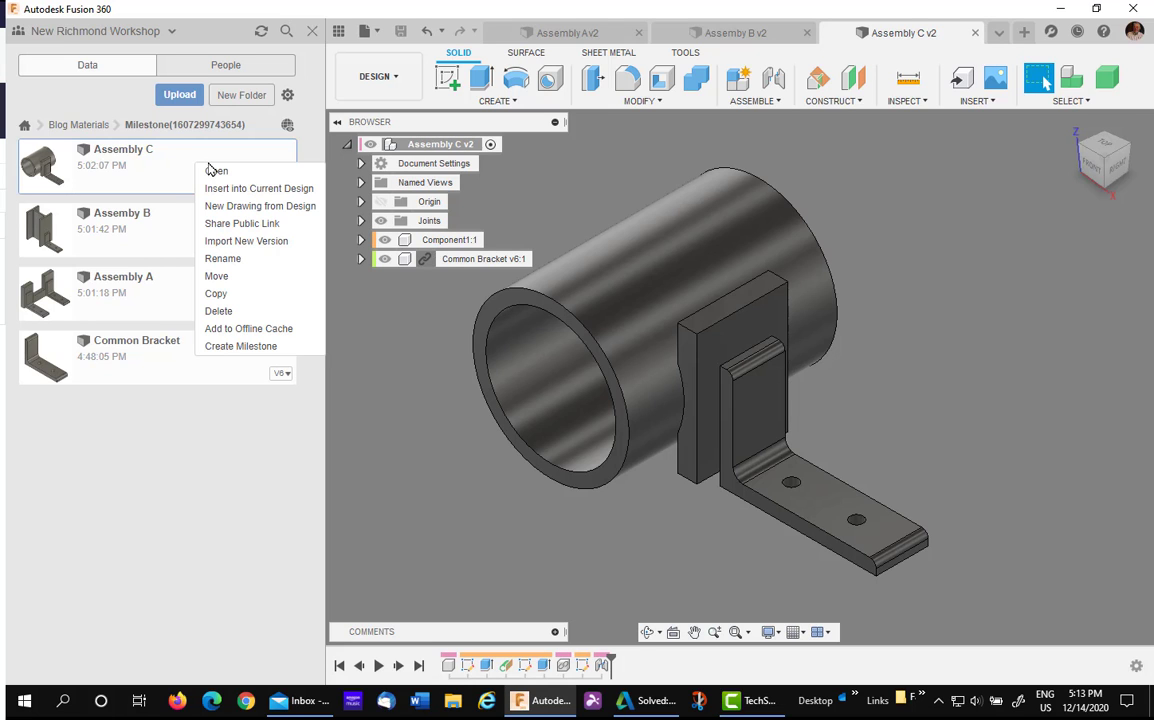
{"action": "left_click", "coordinate": [236, 346]}
{"action": "left_click_drag", "start_coordinate": [495, 347], "coordinate": [356, 343]}
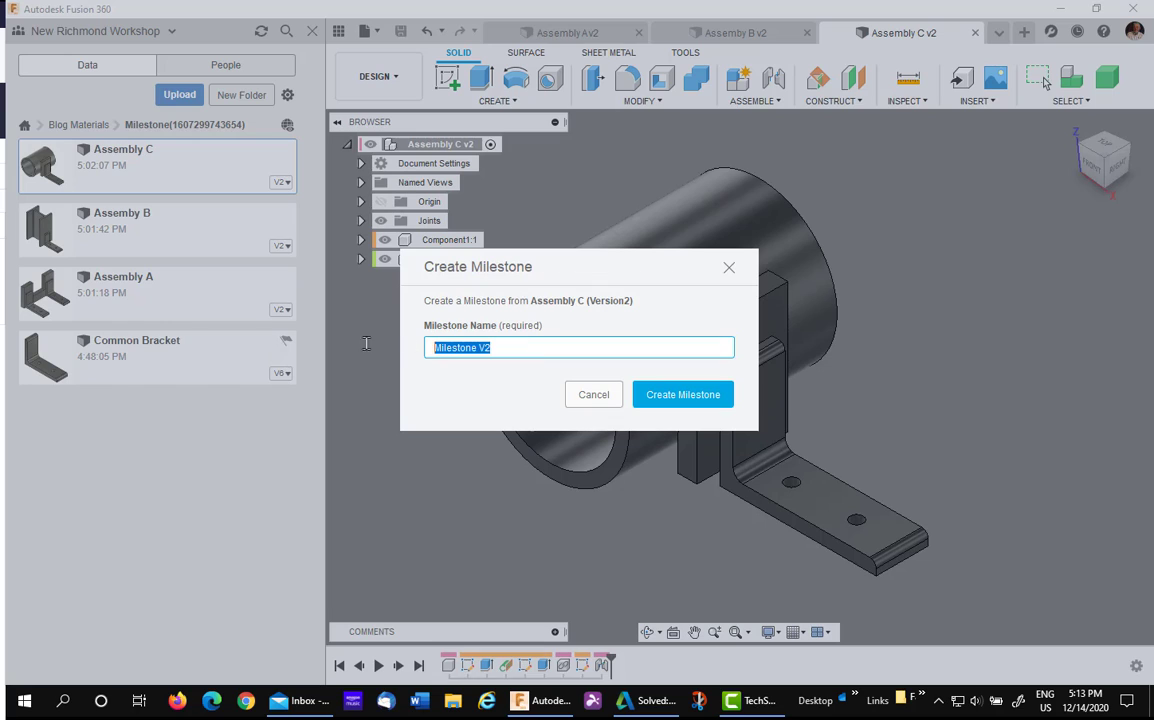
{"action": "type", "text": "S"}
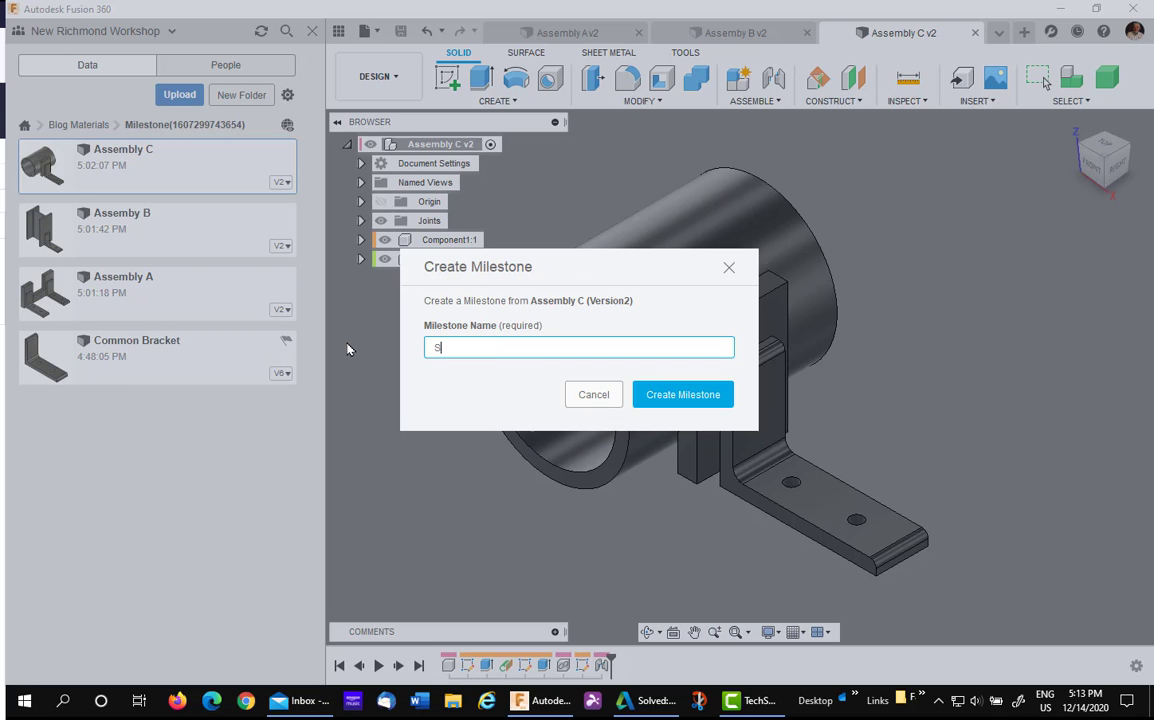
{"action": "type", "text": "hipping Design"}
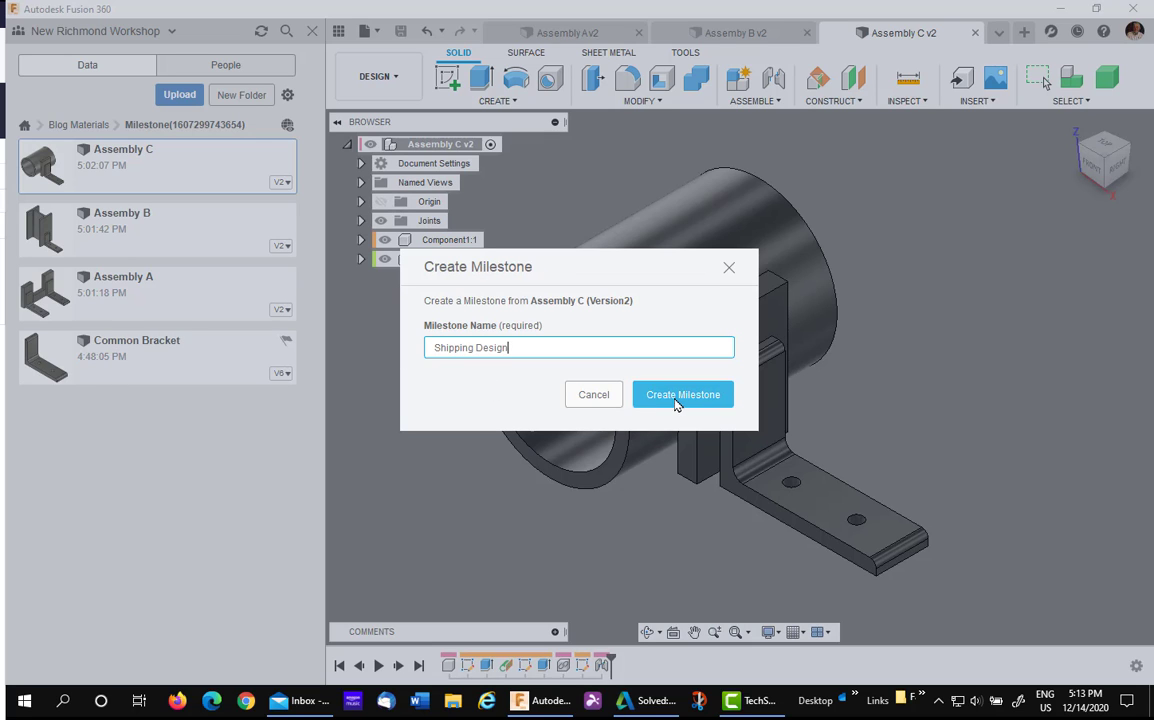
{"action": "left_click", "coordinate": [679, 398]}
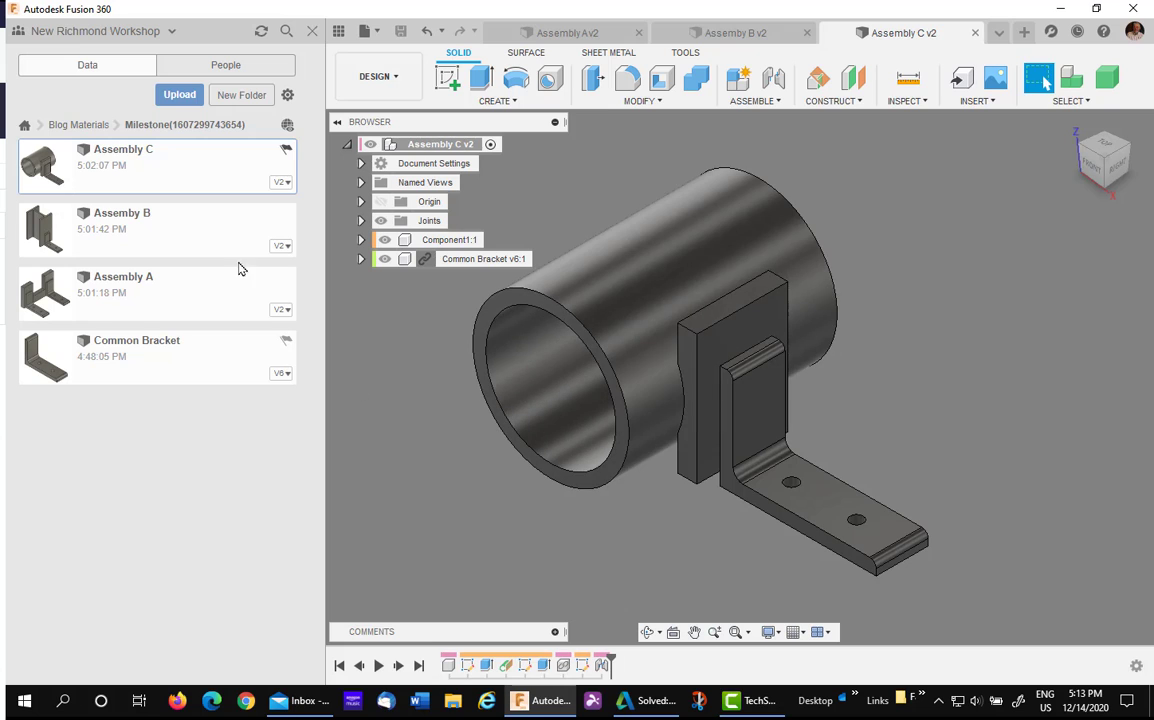
{"action": "left_click", "coordinate": [284, 183]}
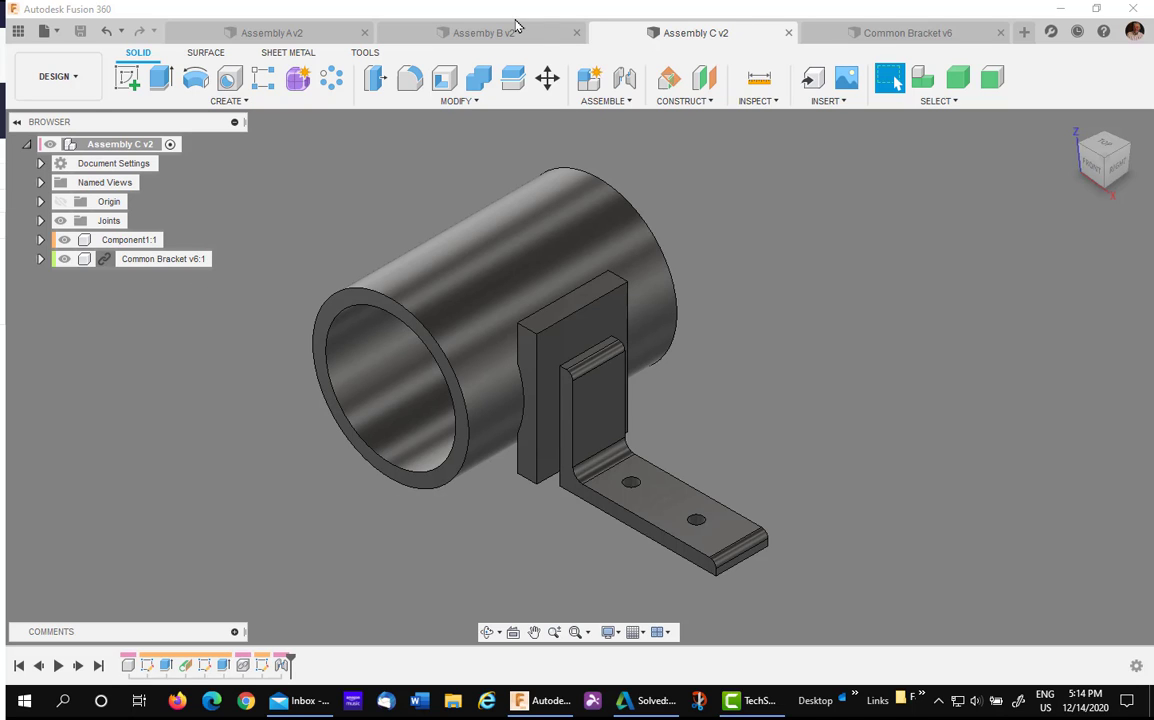
- In Assembly A, edit the first Common Bracket in place to roll its timeline forward to the end, and save the assembly
{"action": "left_click", "coordinate": [285, 33]}
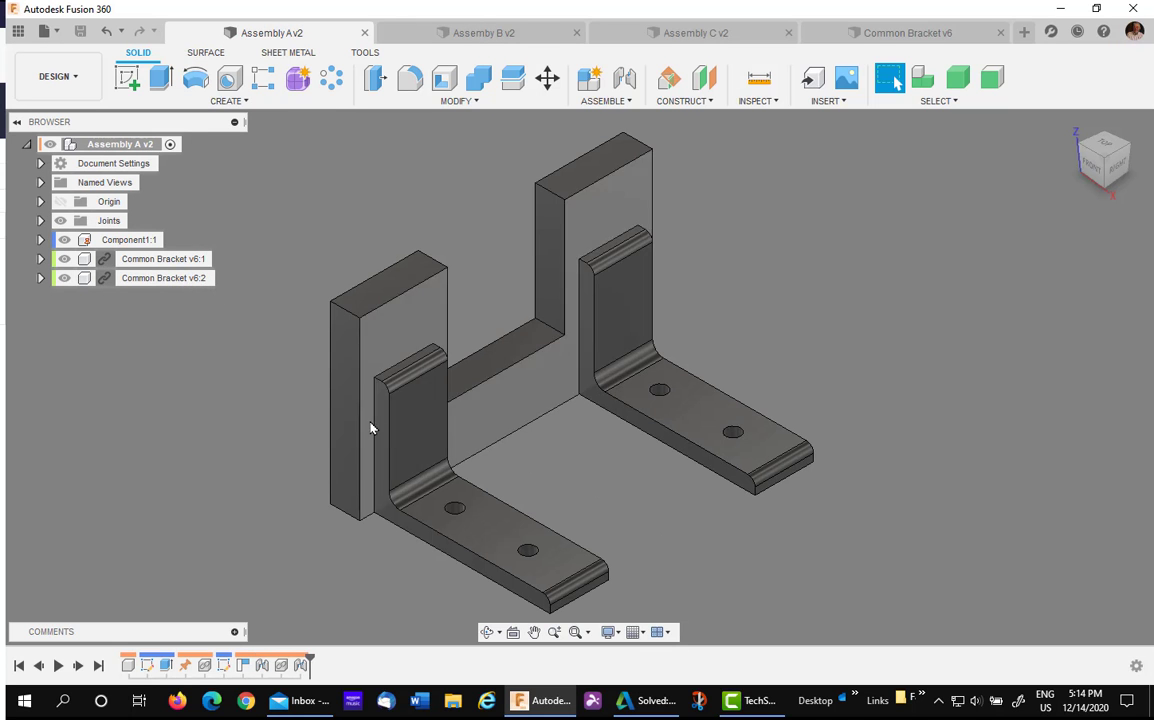
{"action": "left_click", "coordinate": [207, 263]}
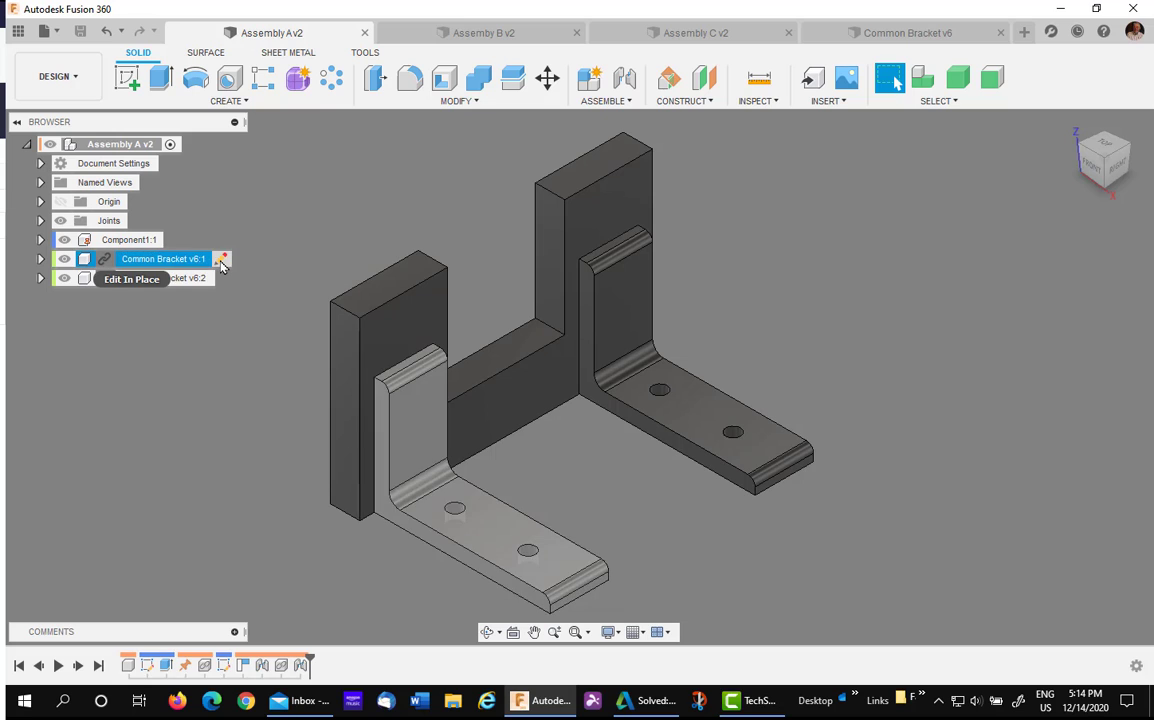
{"action": "left_click", "coordinate": [222, 262]}
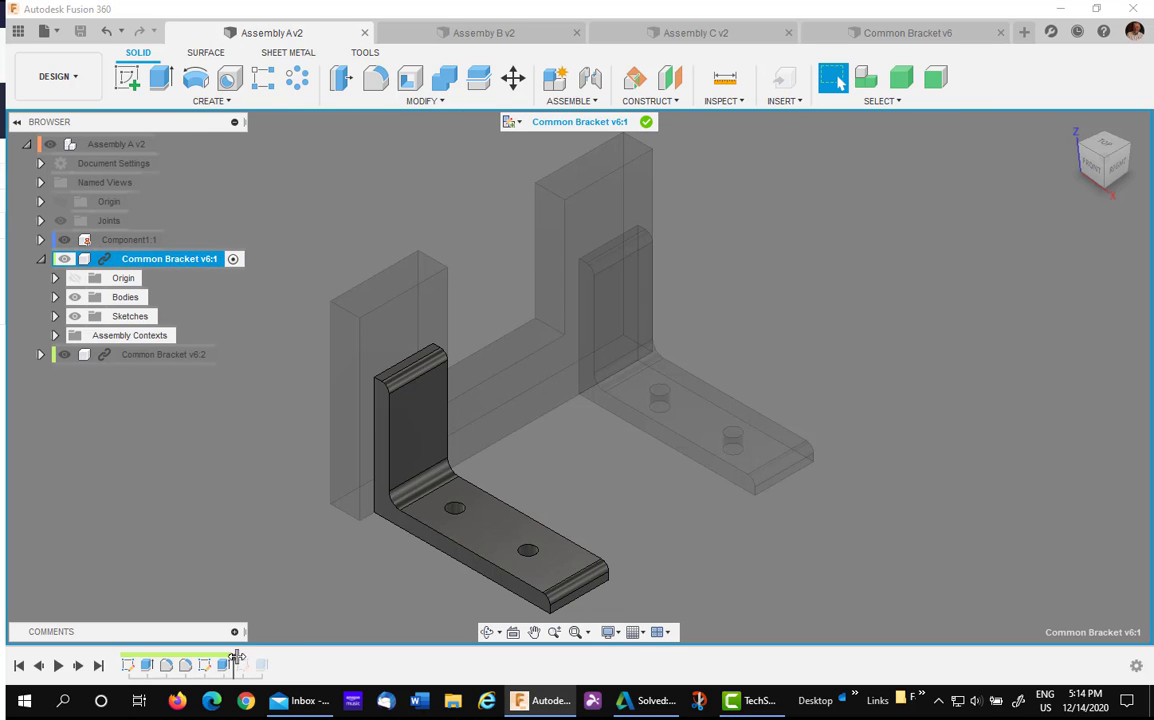
{"action": "left_click_drag", "start_coordinate": [234, 657], "coordinate": [270, 662]}
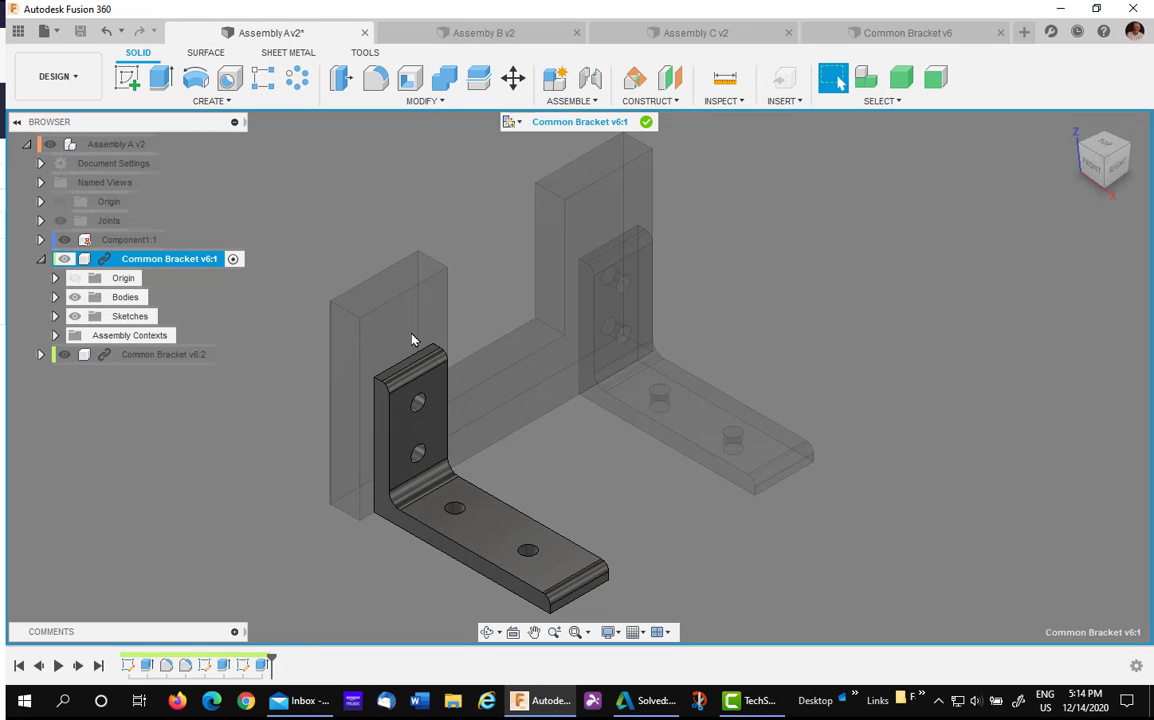
{"action": "left_click", "coordinate": [646, 122]}
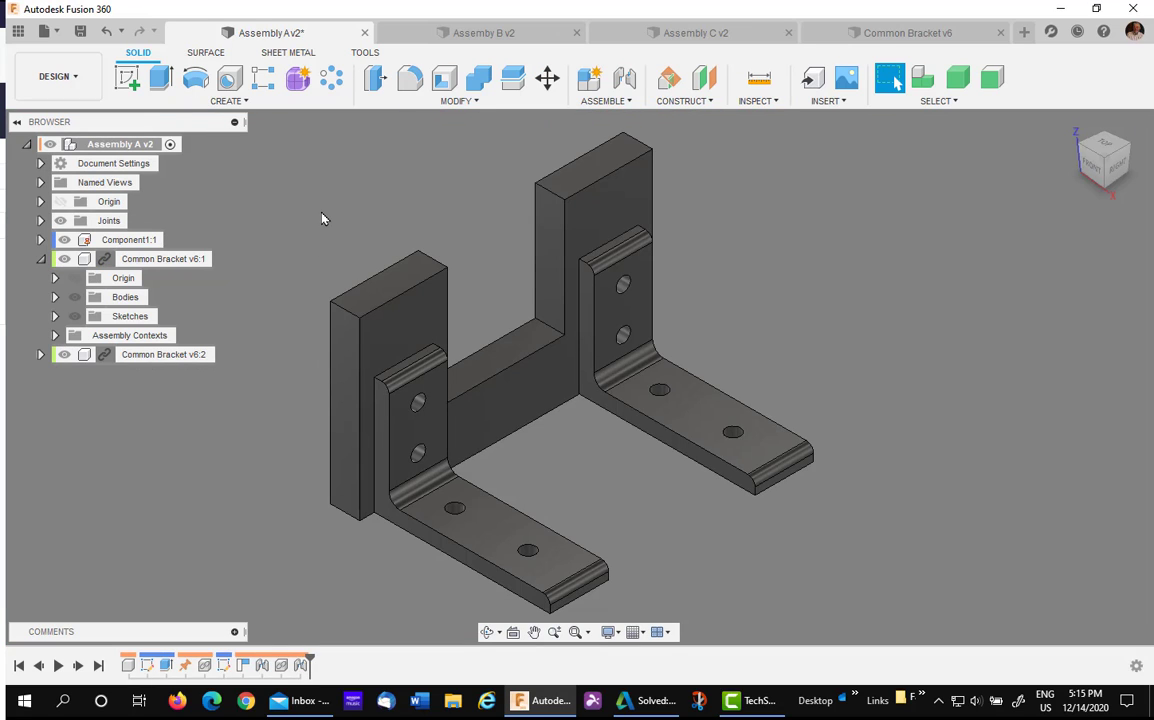
{"action": "left_click", "coordinate": [81, 32]}
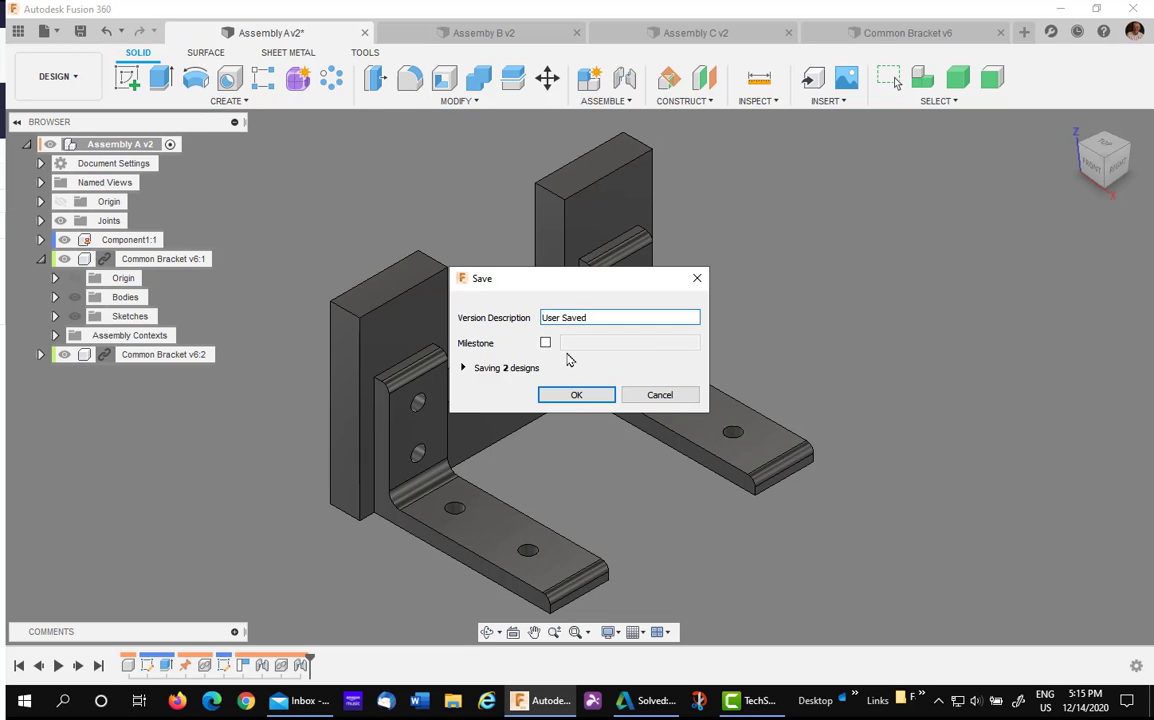
{"action": "left_click", "coordinate": [579, 395]}
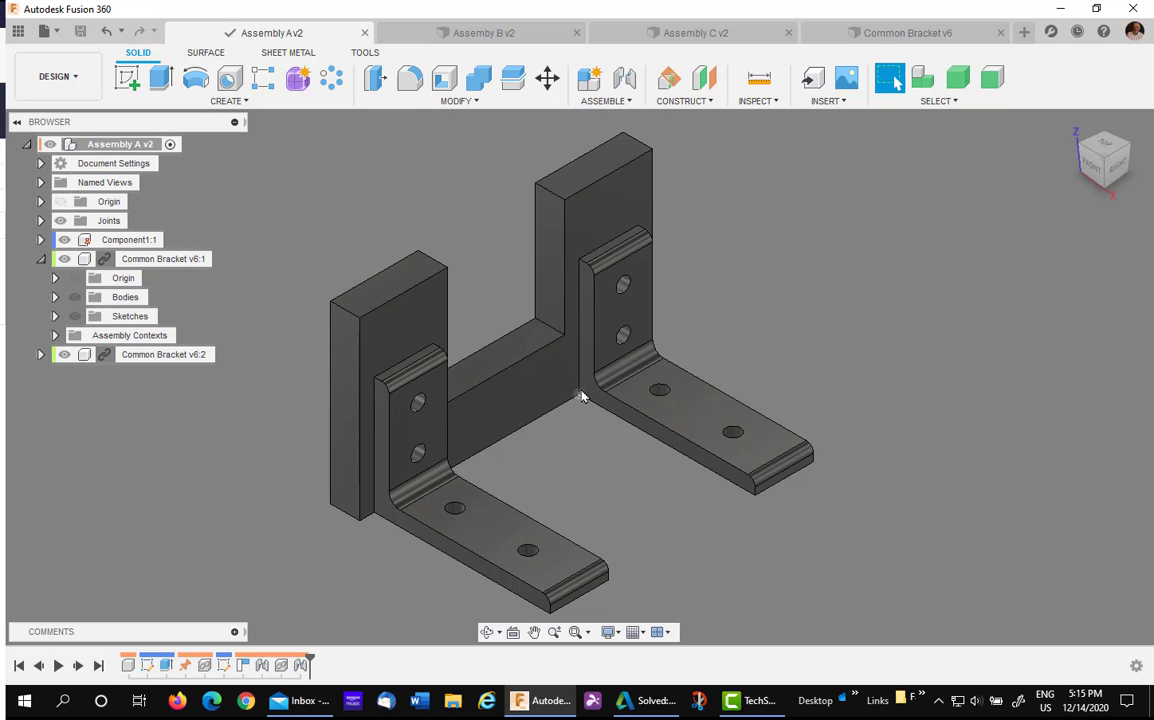
- Update Assembly B to the latest version of the Common Bracket and save it with the description "User Saved"
{"action": "left_click", "coordinate": [458, 35]}
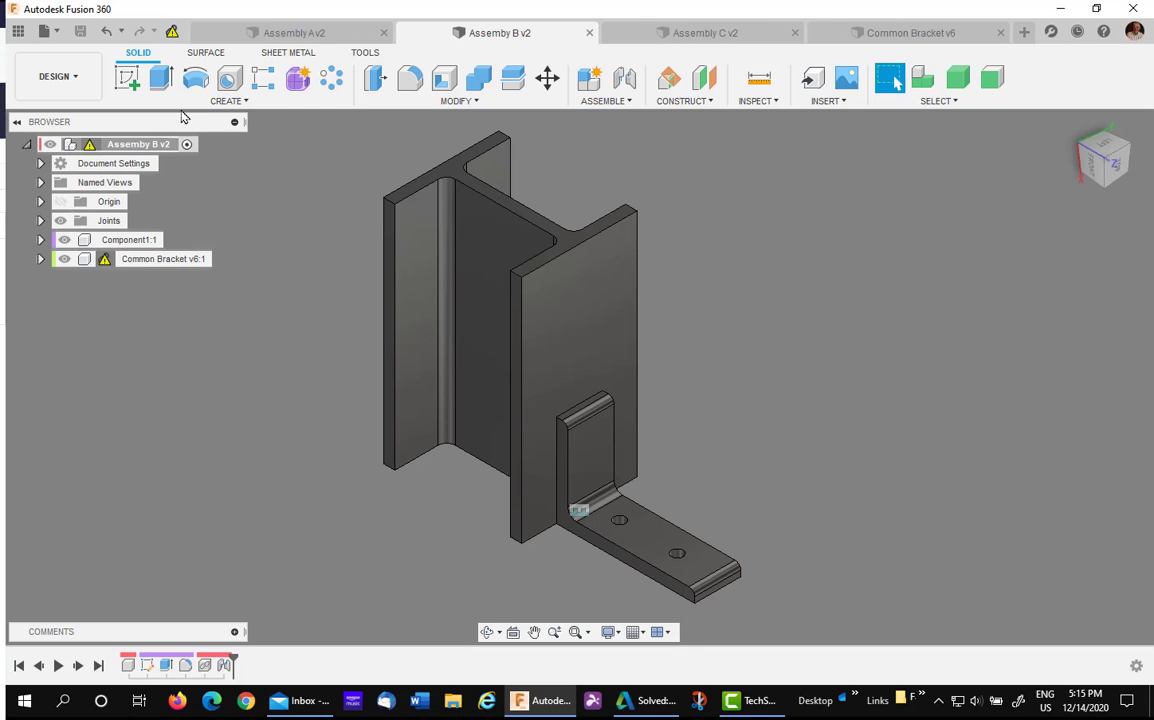
{"action": "left_click", "coordinate": [172, 31]}
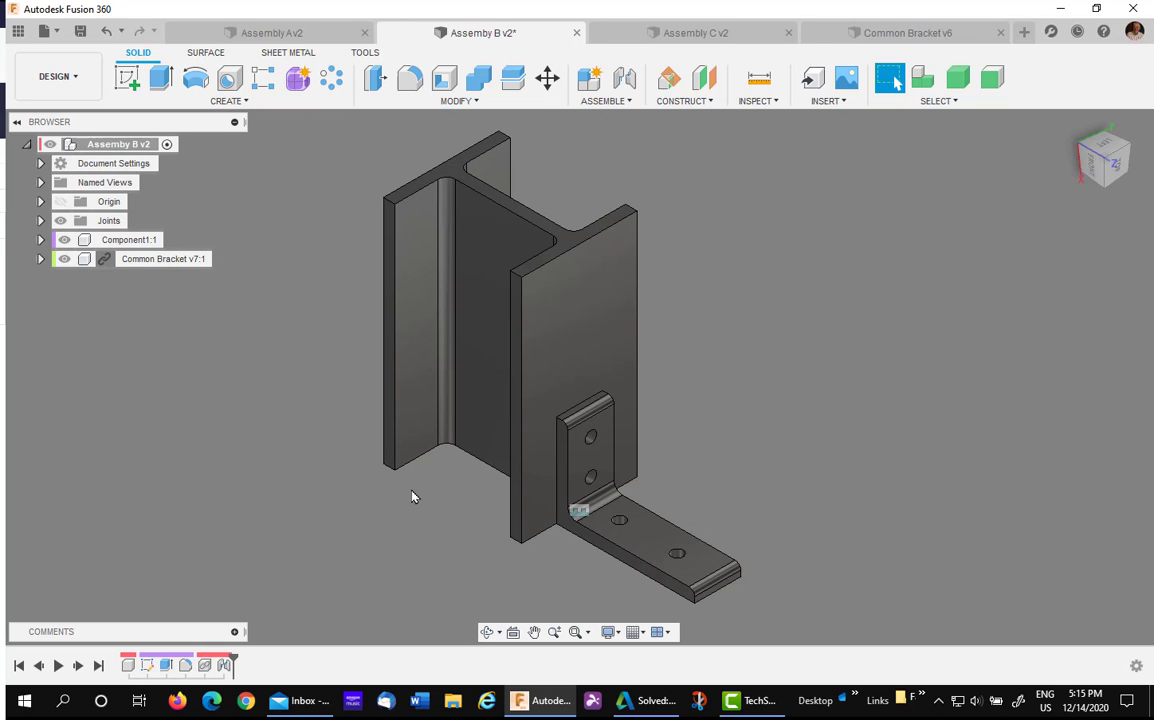
{"action": "left_click", "coordinate": [80, 32]}
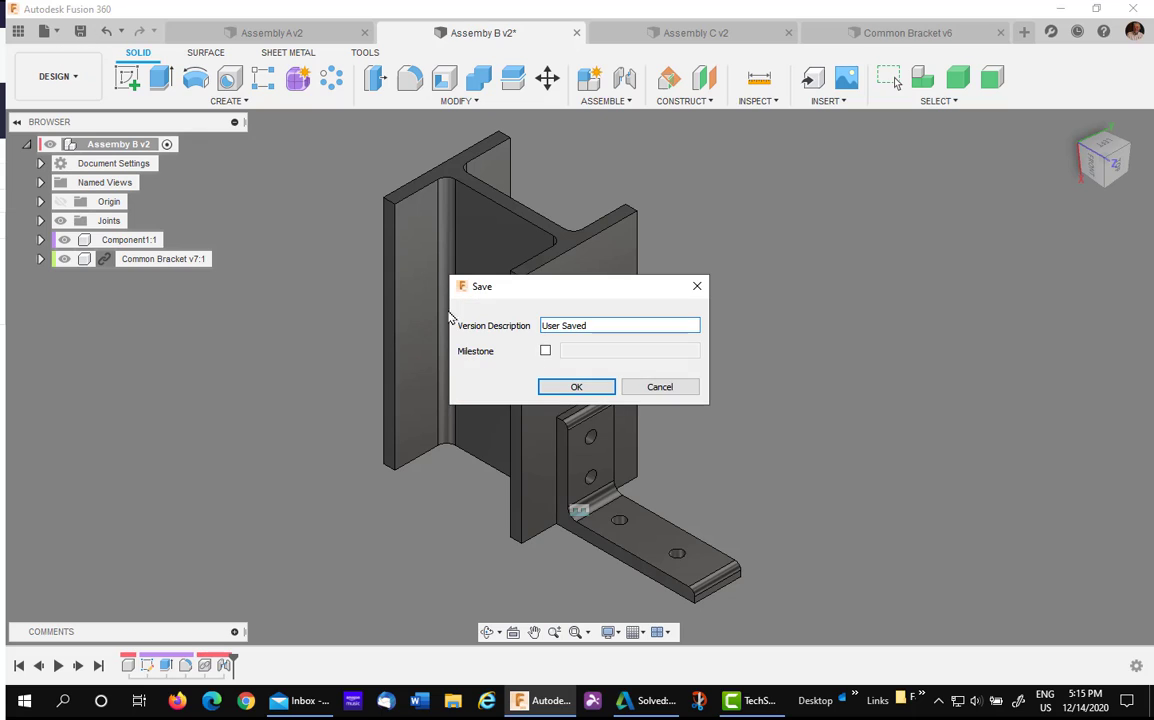
{"action": "left_click", "coordinate": [600, 391]}
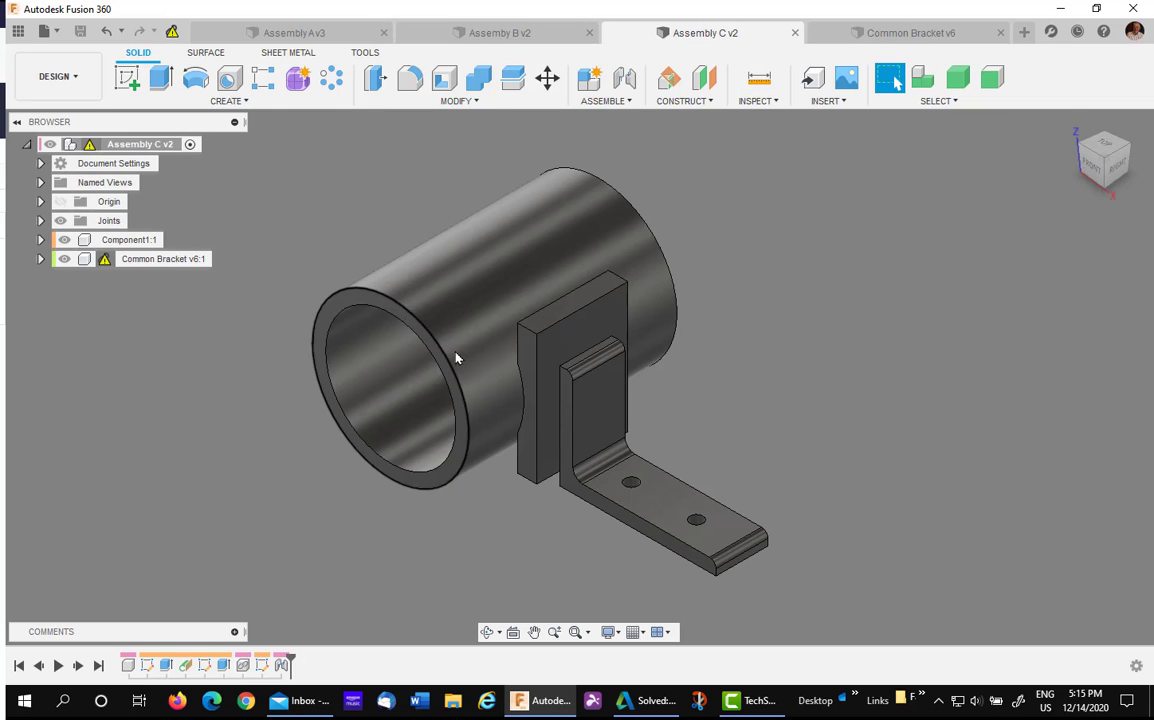
- Update Assembly C to the latest version of the Common Bracket and save it without marking a milestone
{"action": "left_click", "coordinate": [172, 33]}
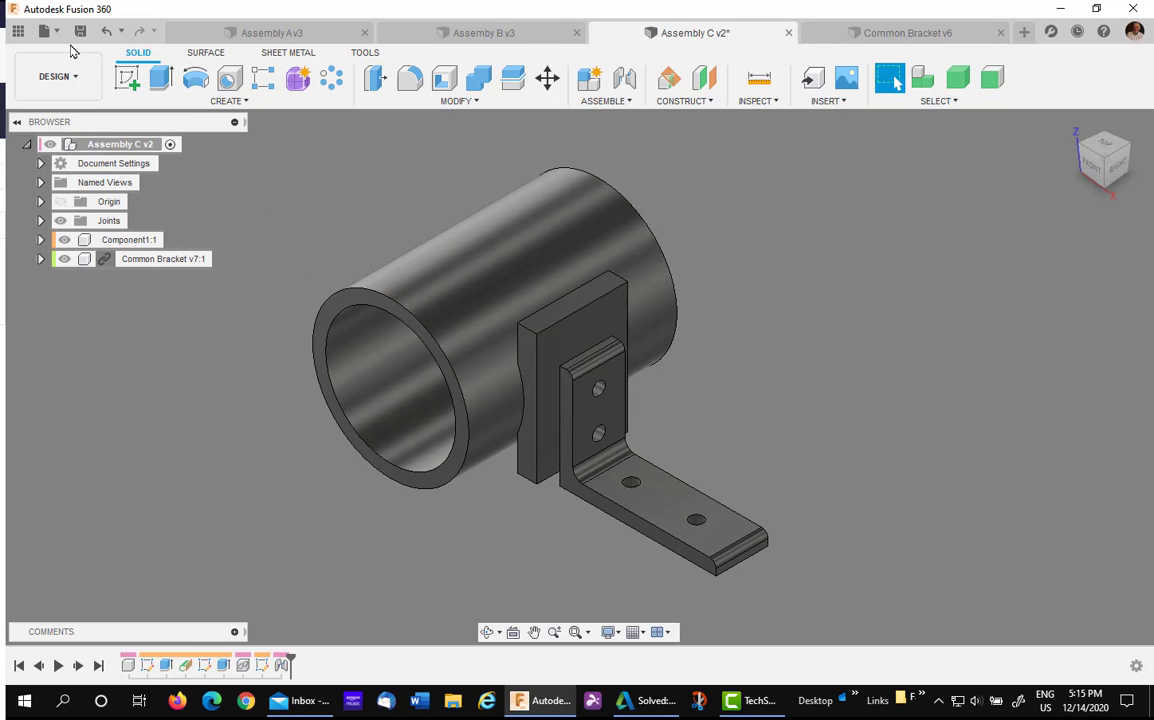
{"action": "left_click", "coordinate": [80, 31]}
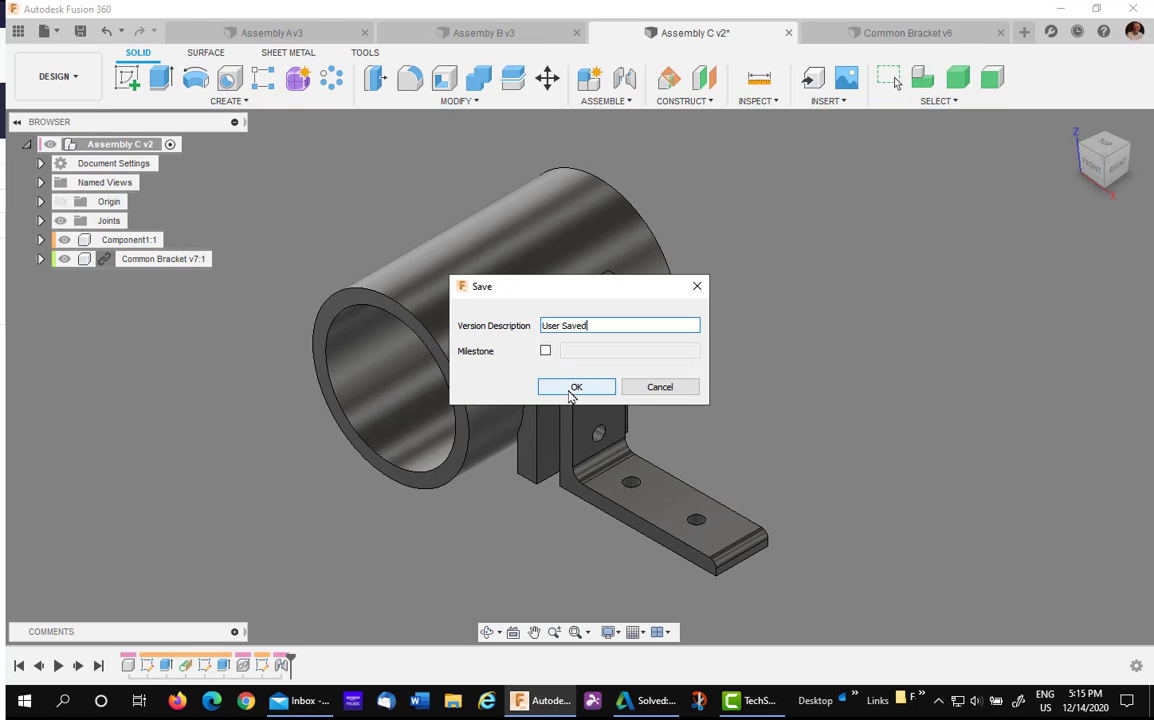
{"action": "left_click", "coordinate": [575, 389]}
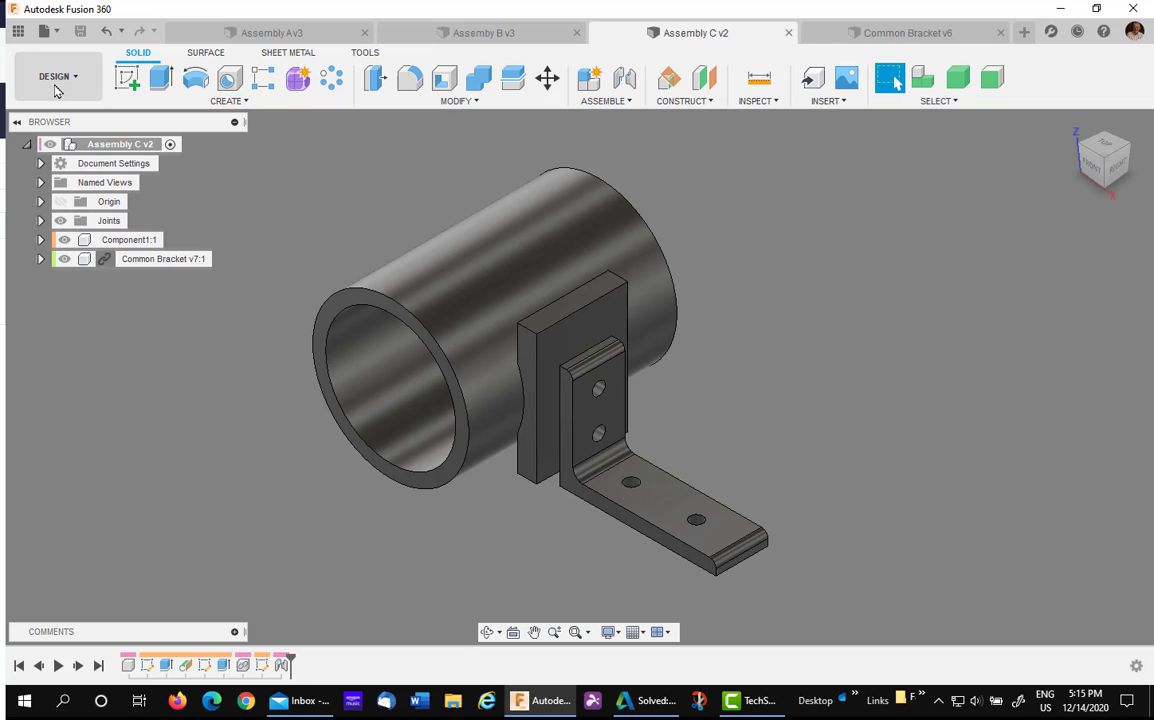
- Show the project folder and refresh its data to check the saved versions of the designs
{"action": "left_click", "coordinate": [18, 31]}
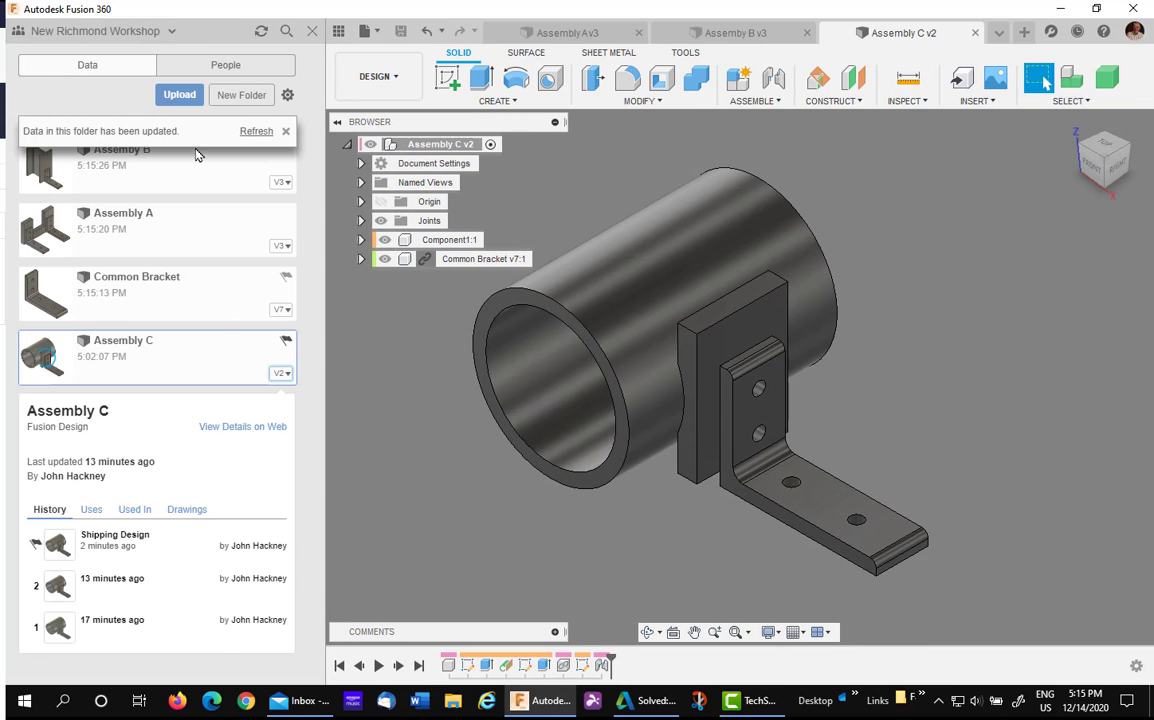
{"action": "left_click", "coordinate": [252, 131]}
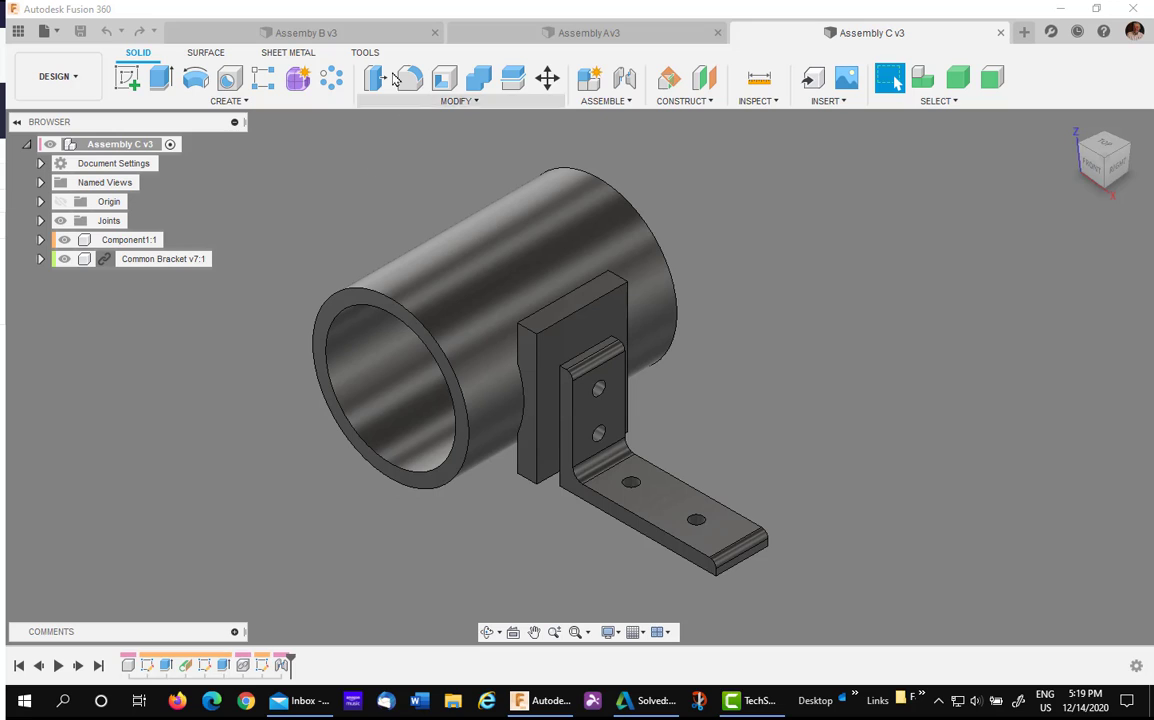
- Close the Assembly B, Assembly A and Assembly C documents
{"action": "left_click", "coordinate": [436, 34]}
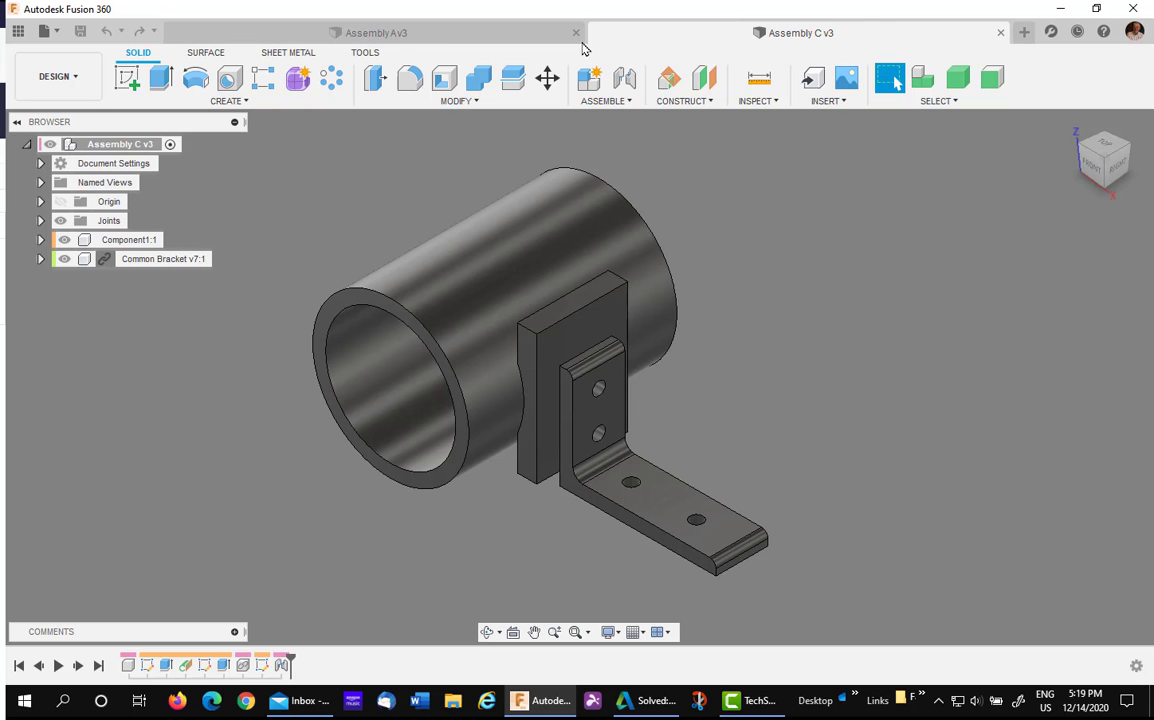
{"action": "left_click", "coordinate": [521, 33]}
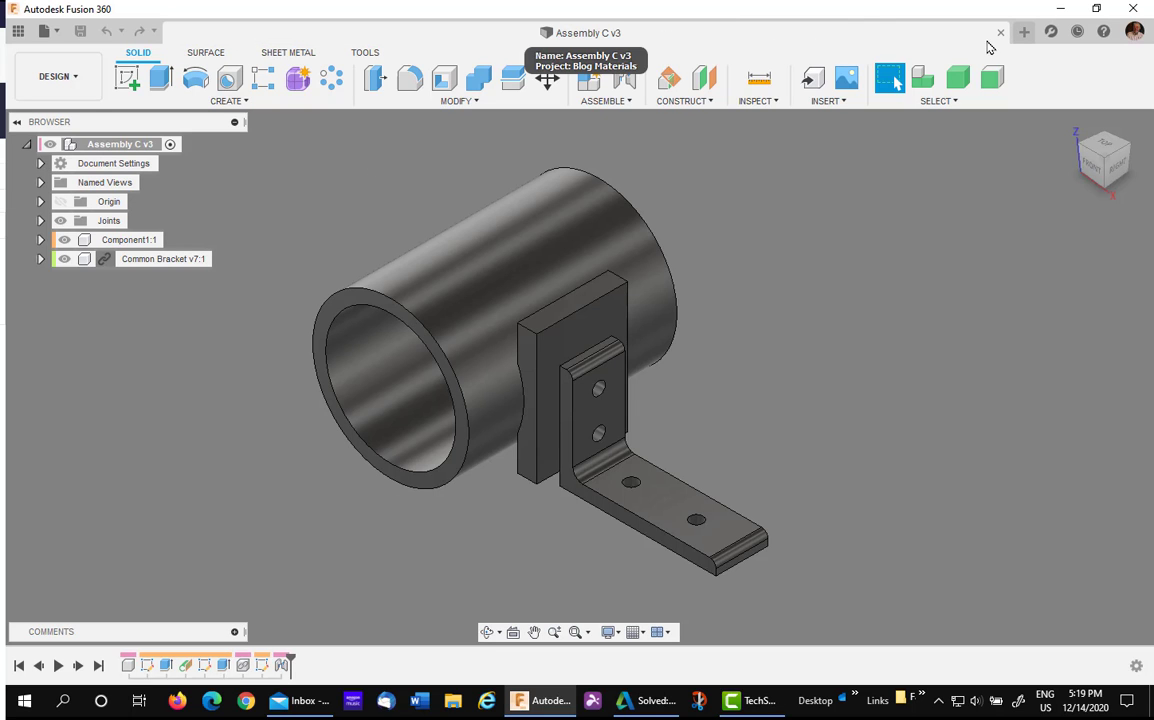
{"action": "left_click", "coordinate": [1000, 33]}
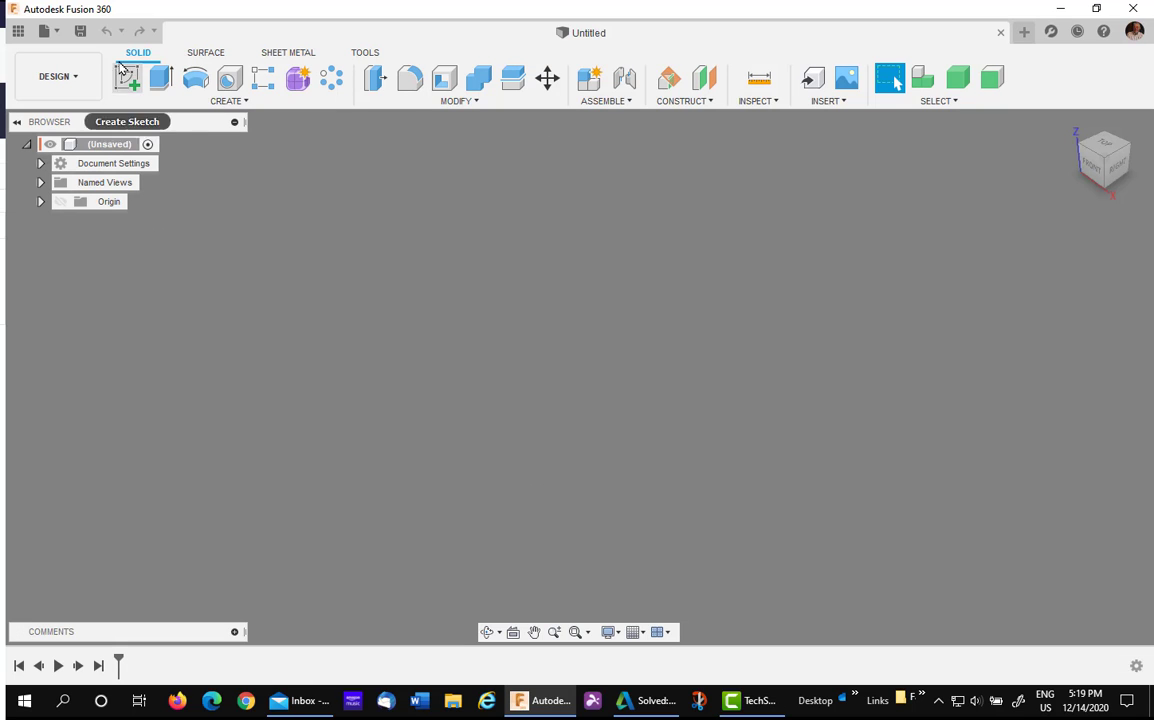
- Open the "Shipping Design" milestone from Assembly C's version history and try to update its outdated Common Bracket reference
{"action": "left_click", "coordinate": [16, 32]}
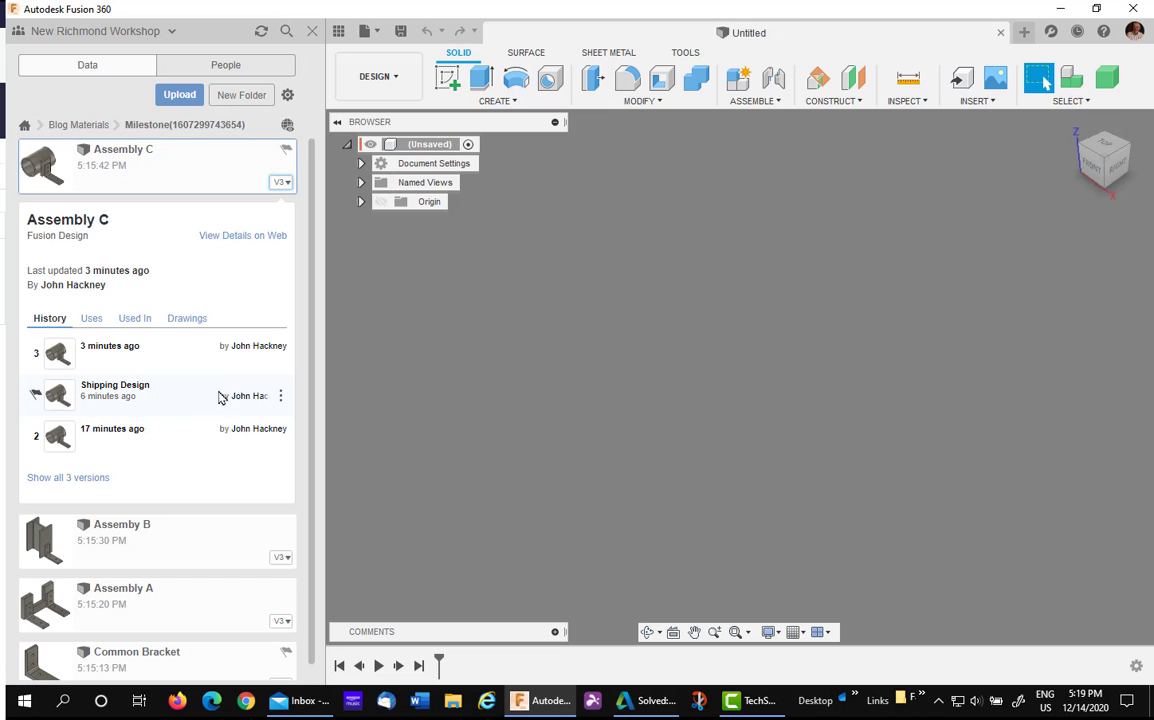
{"action": "left_click", "coordinate": [281, 396]}
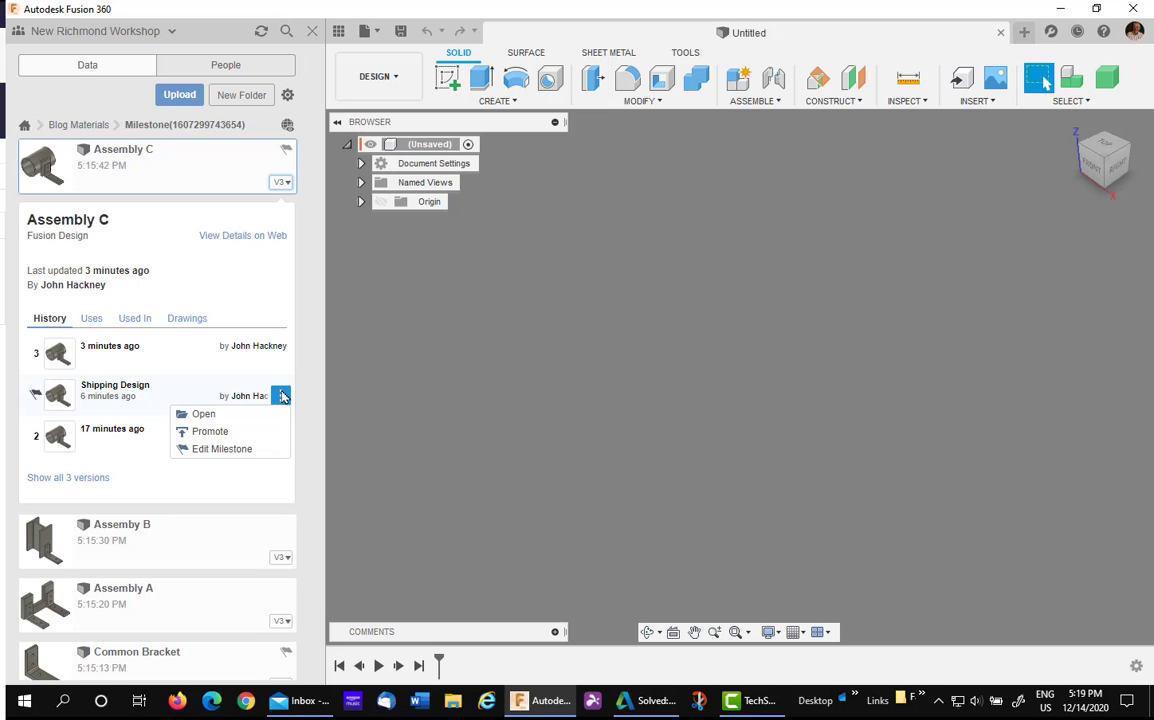
{"action": "left_click", "coordinate": [203, 416]}
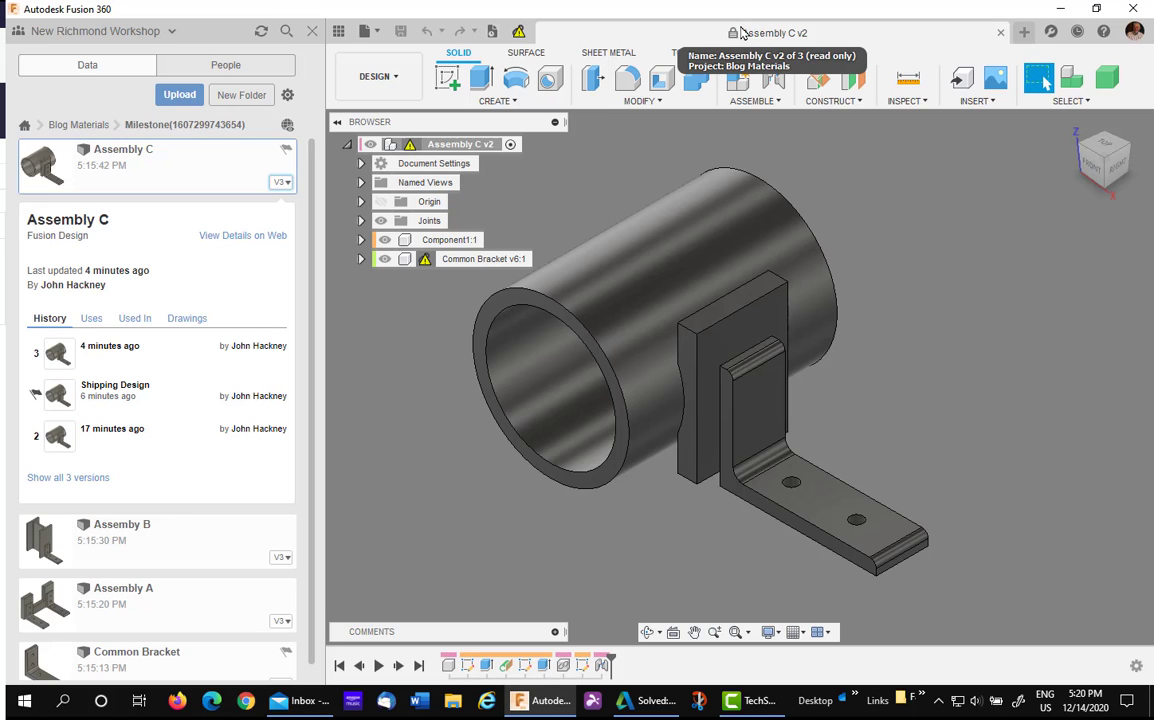
{"action": "left_click", "coordinate": [519, 33]}
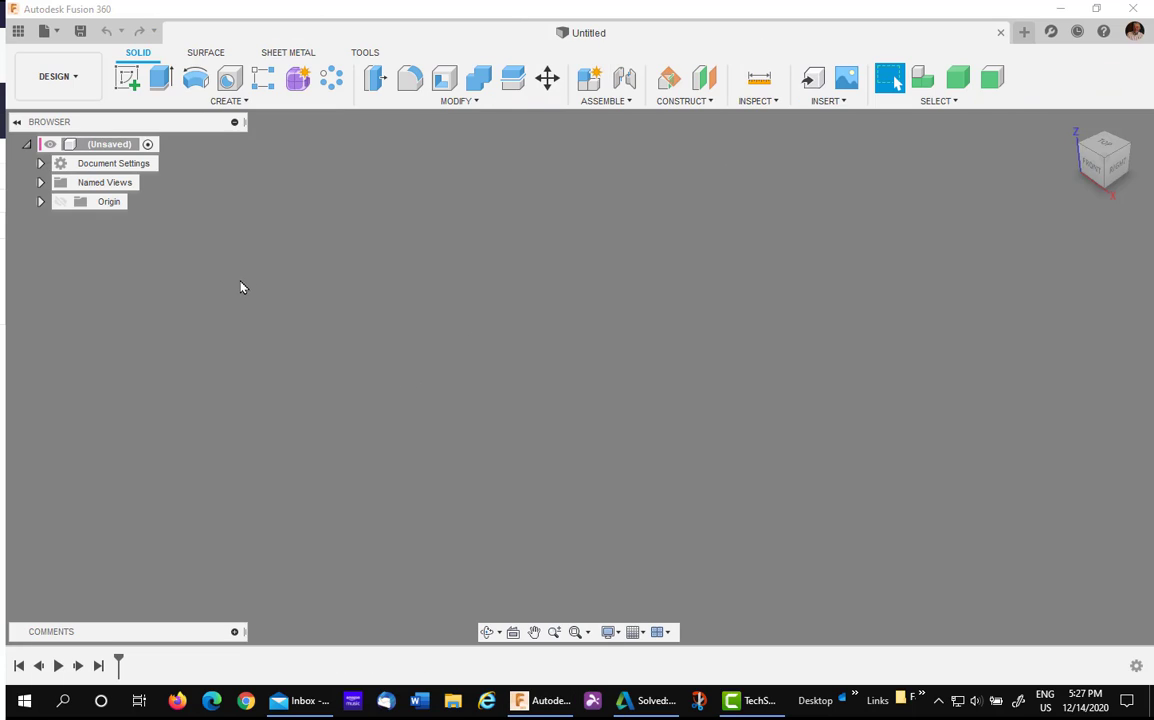
- Open the latest version of Assembly C from the project folder and hide the project data
{"action": "left_click", "coordinate": [18, 31]}
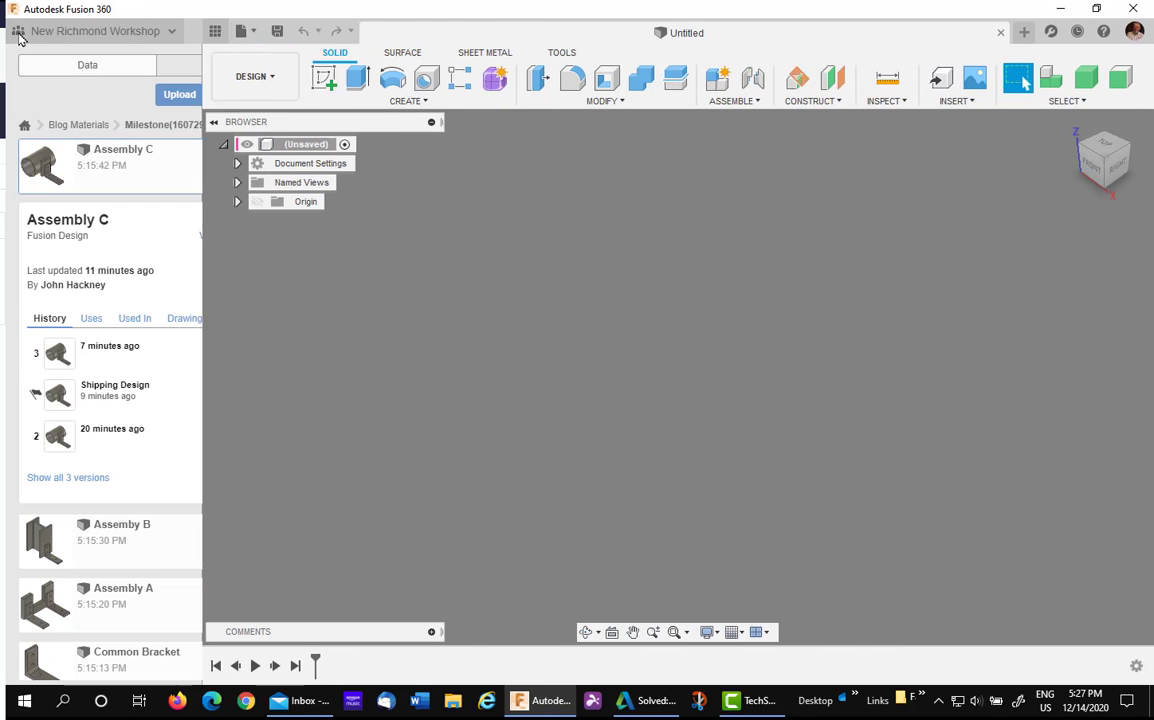
{"action": "right_click", "coordinate": [193, 174]}
{"action": "left_click", "coordinate": [205, 173]}
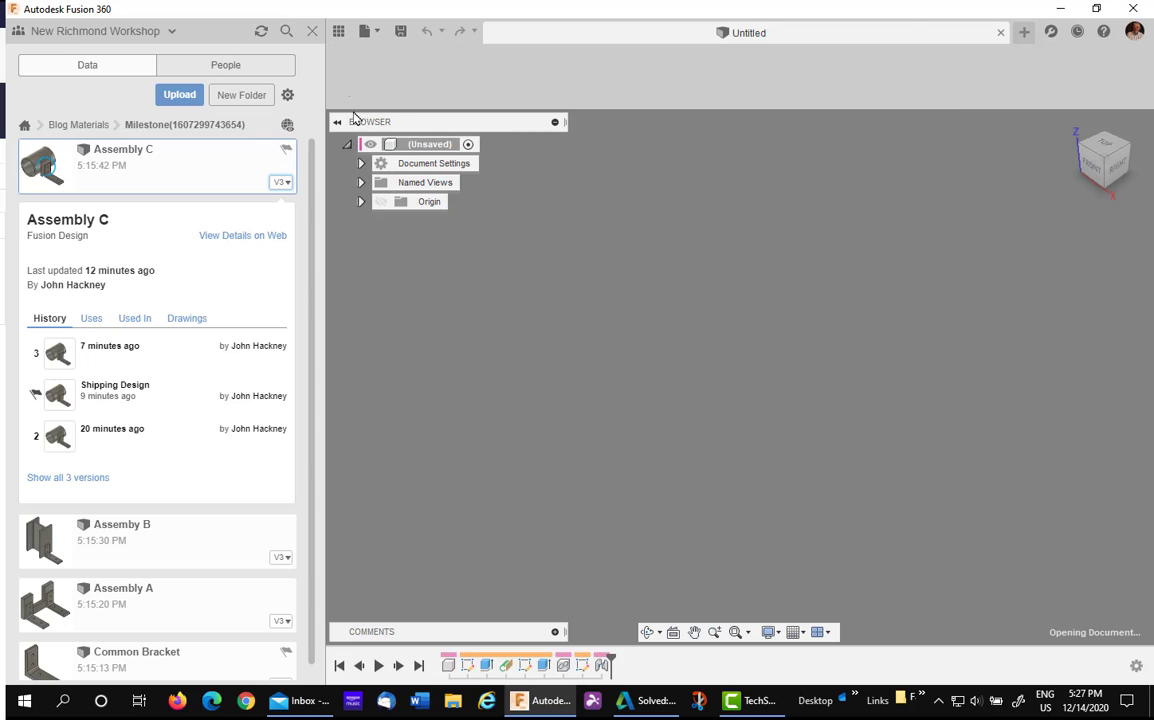
{"action": "left_click", "coordinate": [338, 33]}
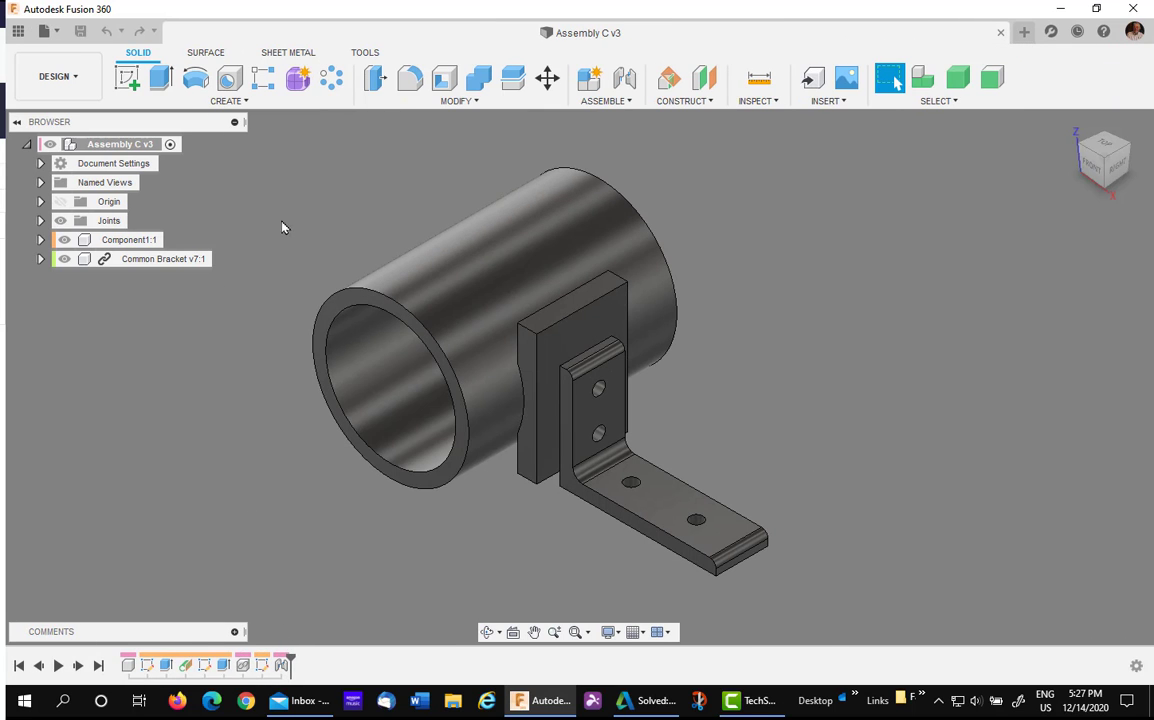
- Edit the Common Bracket in place, roll its history back to just after the fillets to suppress the holes, and return to the assembly
{"action": "left_click", "coordinate": [220, 261]}
{"action": "left_click", "coordinate": [232, 259]}
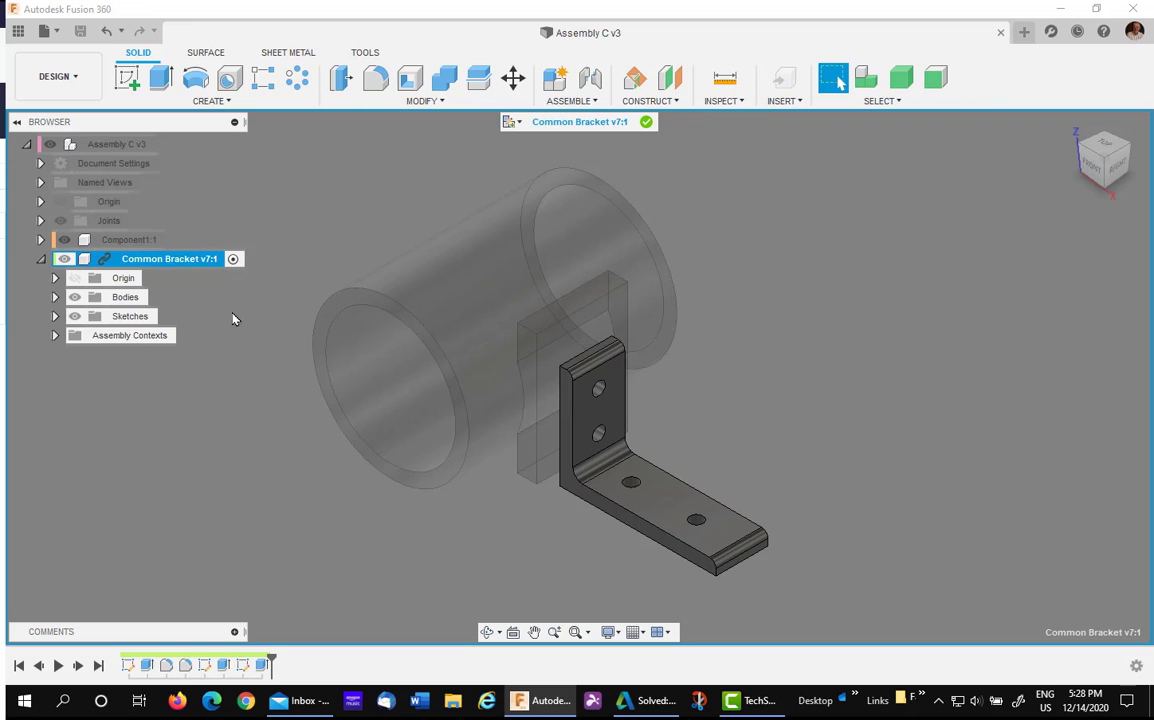
{"action": "left_click_drag", "start_coordinate": [272, 658], "coordinate": [195, 662]}
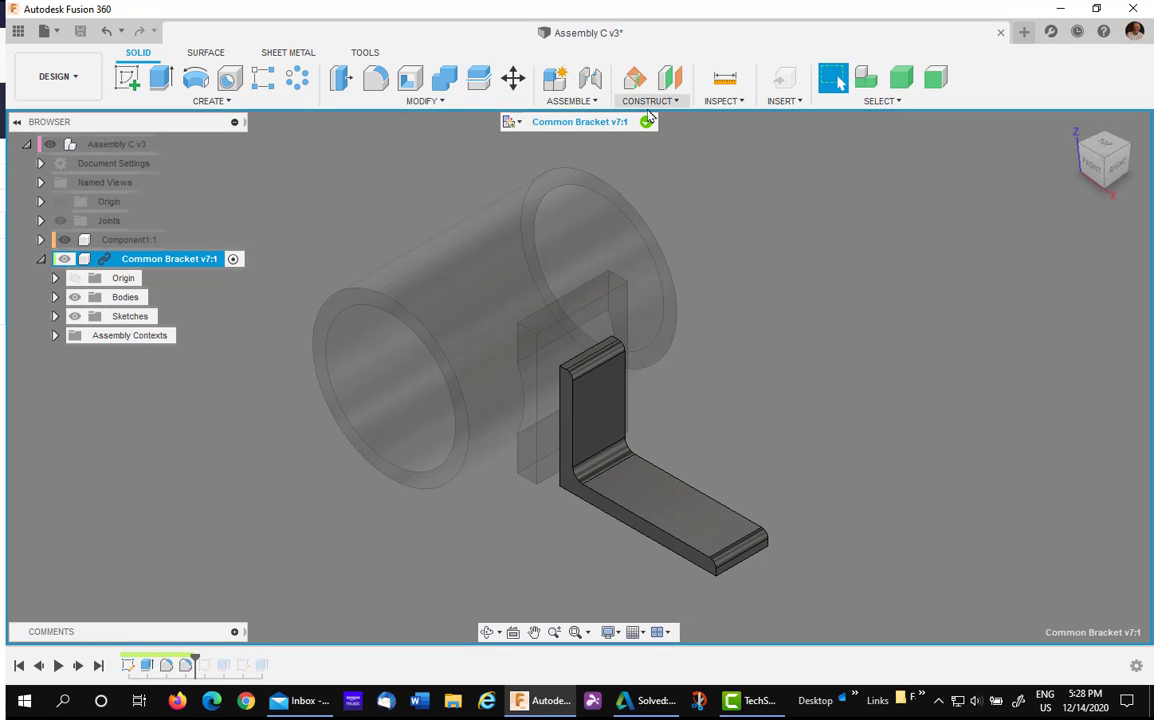
{"action": "left_click", "coordinate": [646, 121]}
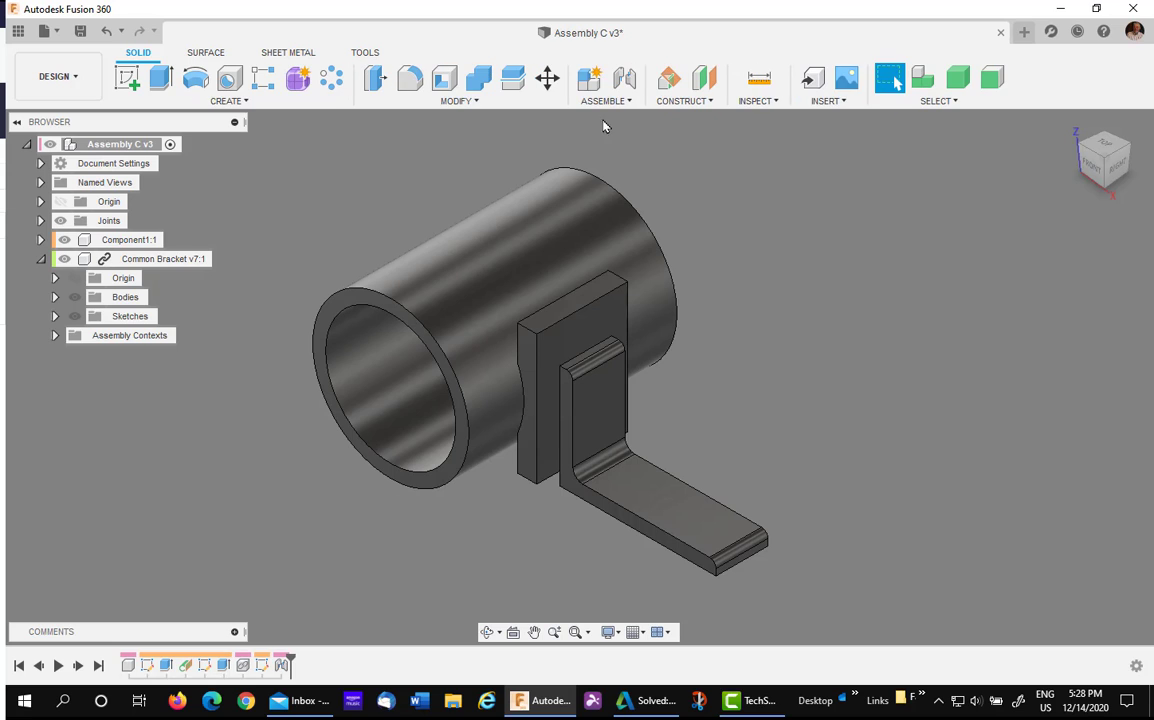
- Save Assembly C together with the changed bracket as a milestone named "New Design"
{"action": "left_click", "coordinate": [80, 31]}
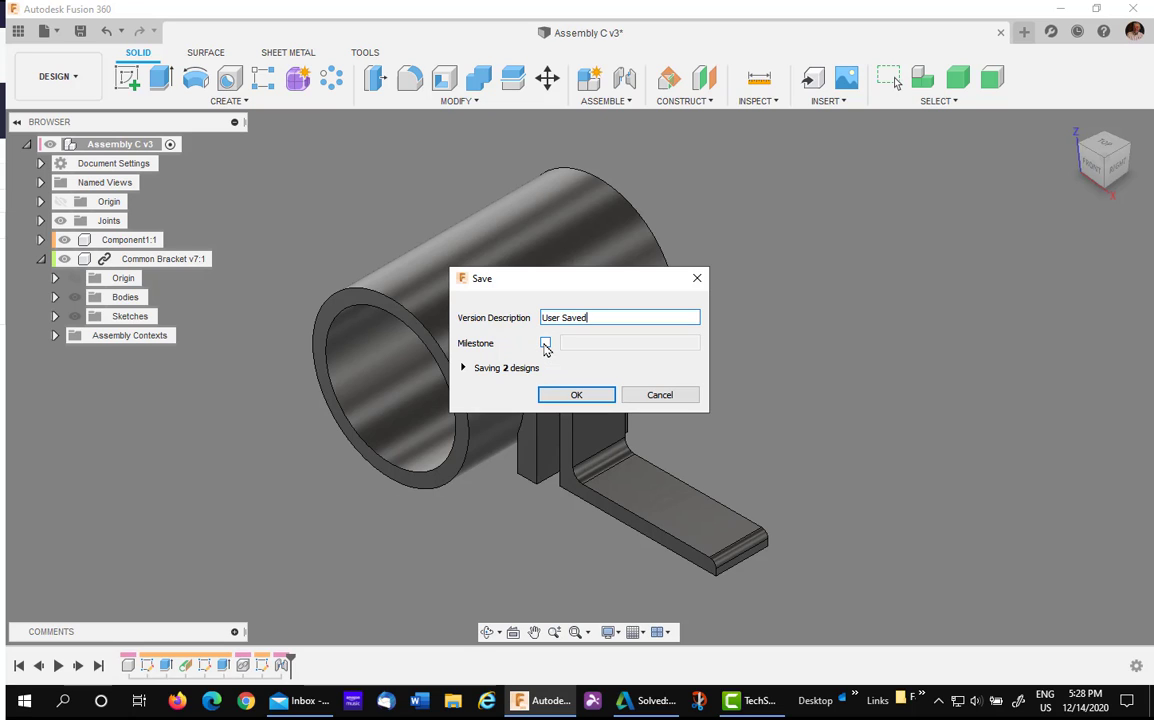
{"action": "left_click", "coordinate": [545, 344]}
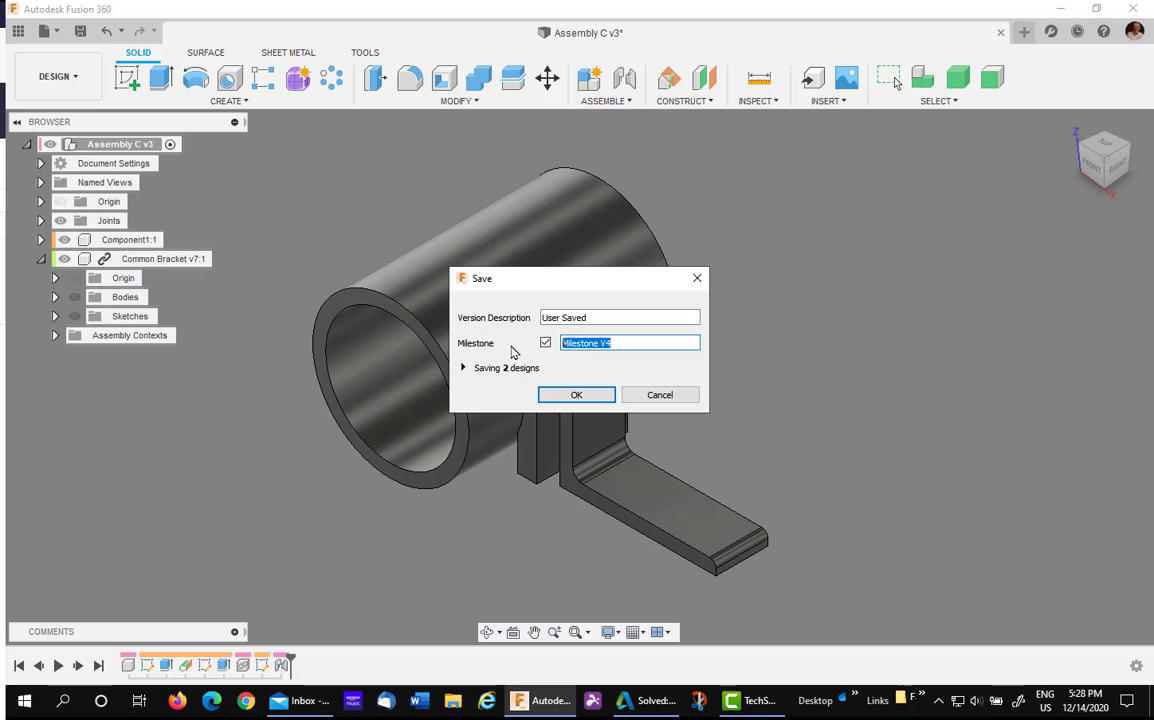
{"action": "type", "text": "New Design"}
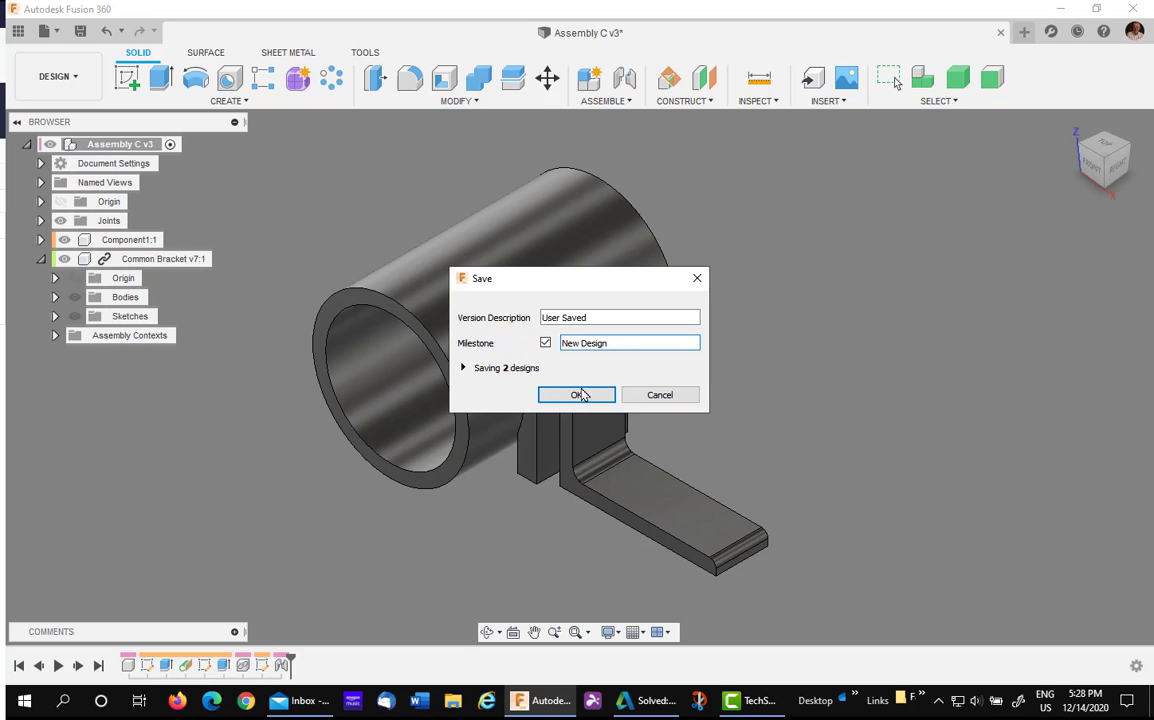
{"action": "left_click", "coordinate": [580, 396]}
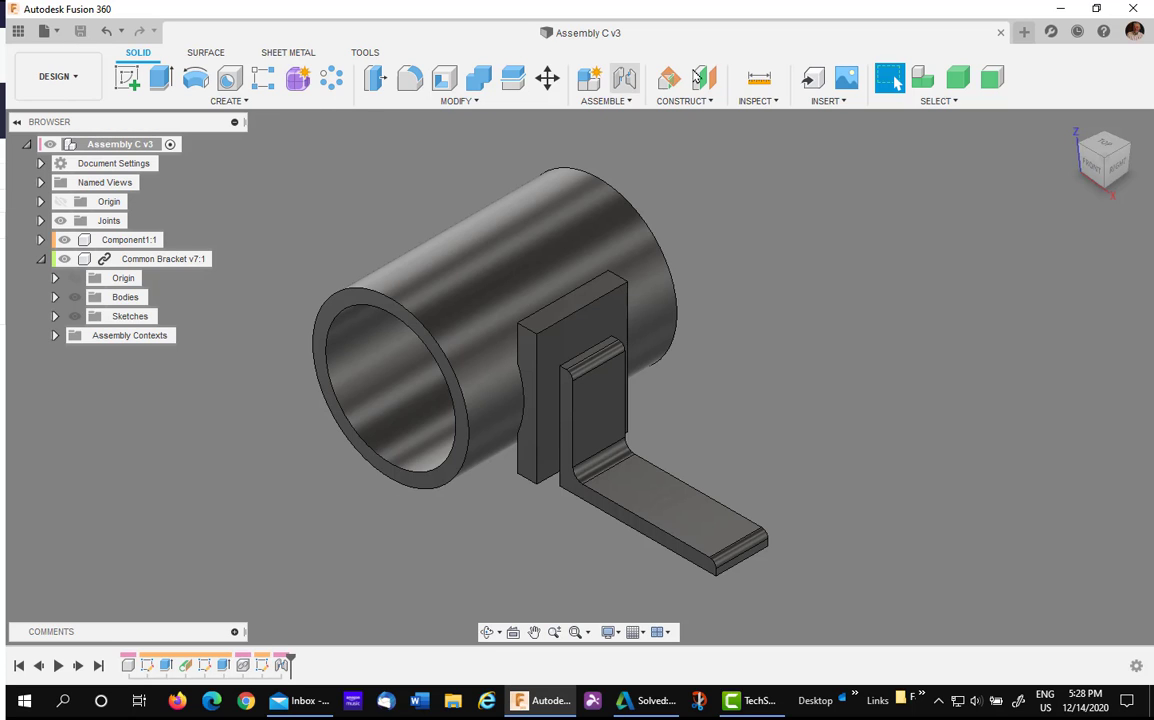
- Close Assembly C and refresh the project folder's data to load the newly saved versions
{"action": "left_click", "coordinate": [1001, 33]}
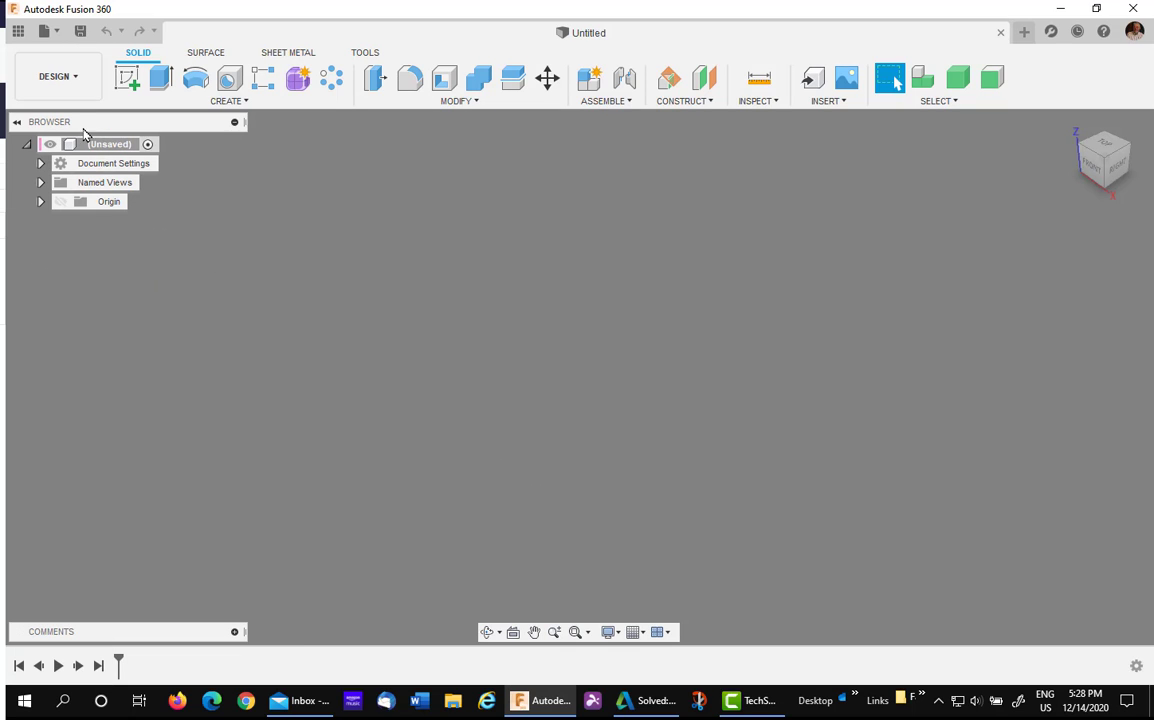
{"action": "left_click", "coordinate": [18, 35]}
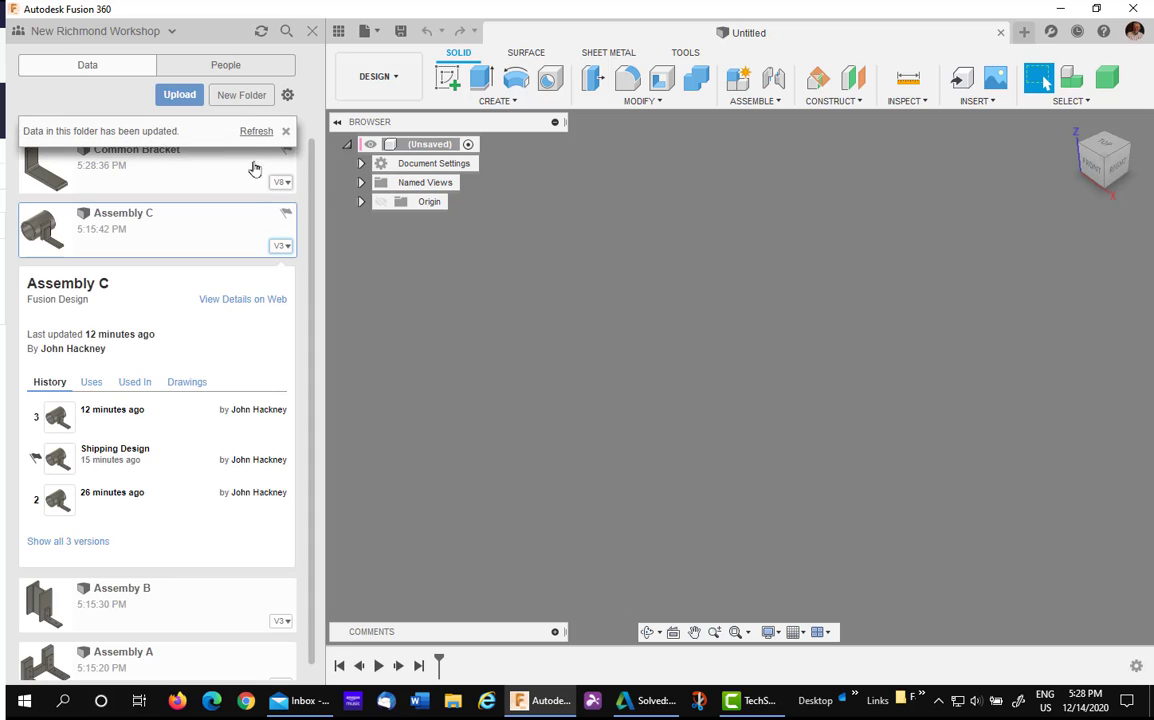
{"action": "left_click", "coordinate": [255, 134]}
{"action": "left_click", "coordinate": [255, 134]}
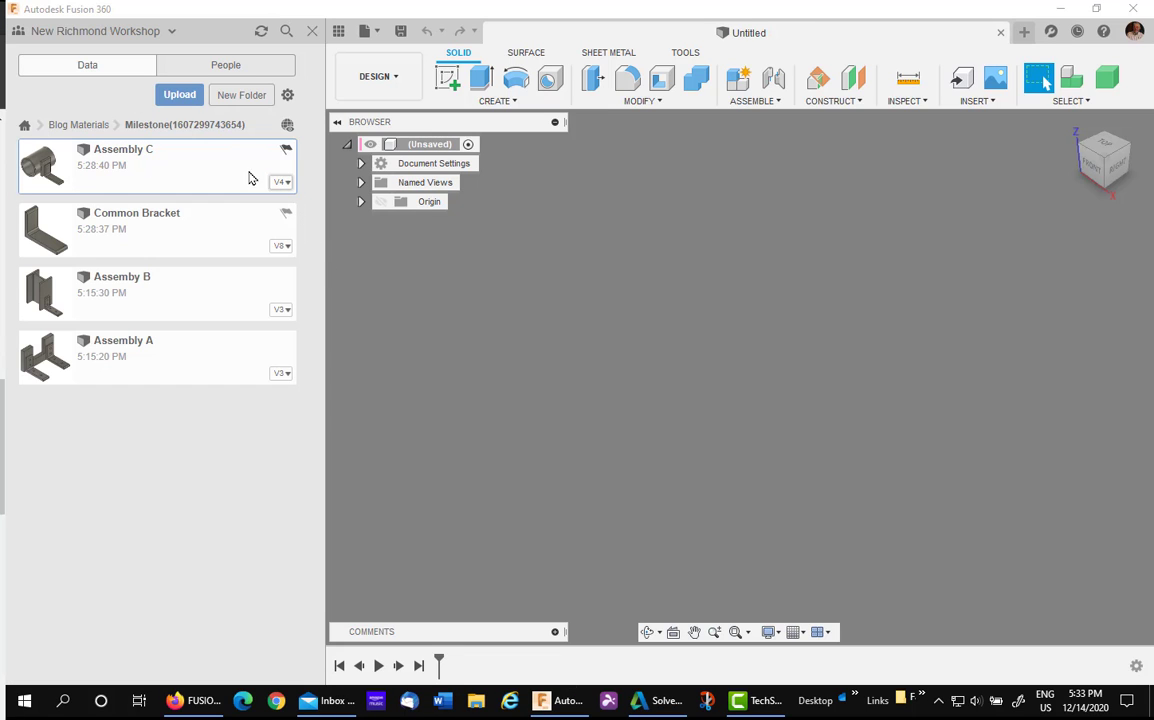
- Open the project folder in Fusion Team on the web and review Assembly C's version list filtered to show only milestones
{"action": "left_click", "coordinate": [287, 127]}
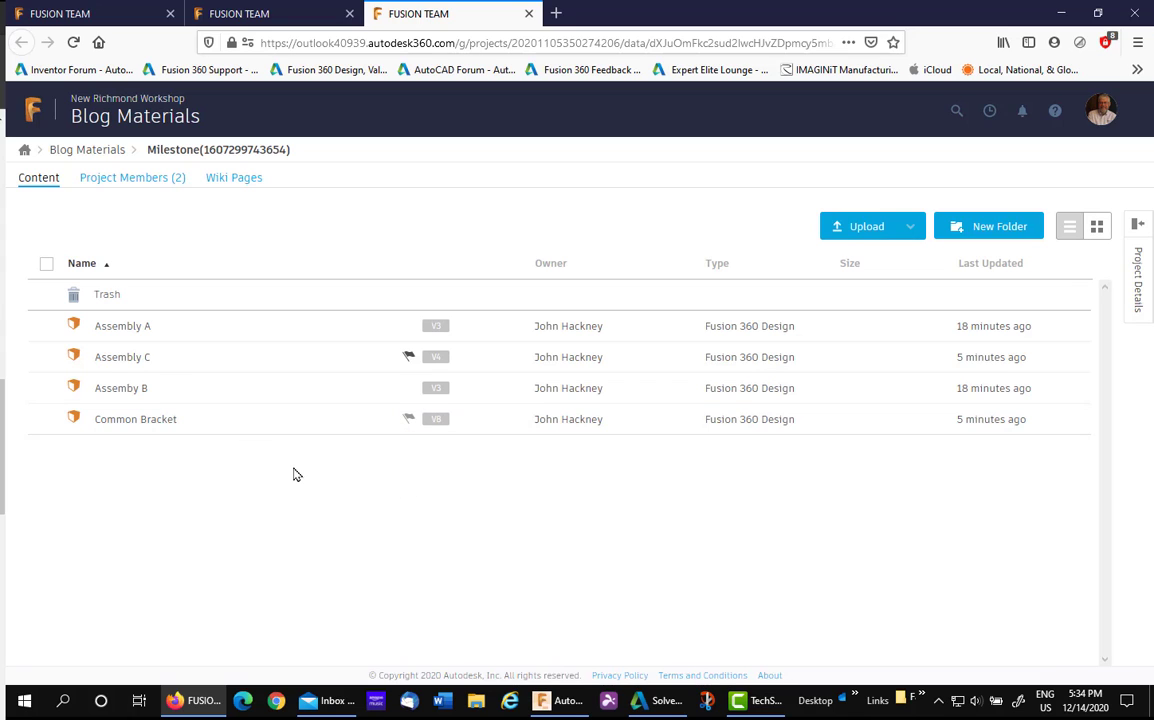
{"action": "left_click", "coordinate": [133, 361]}
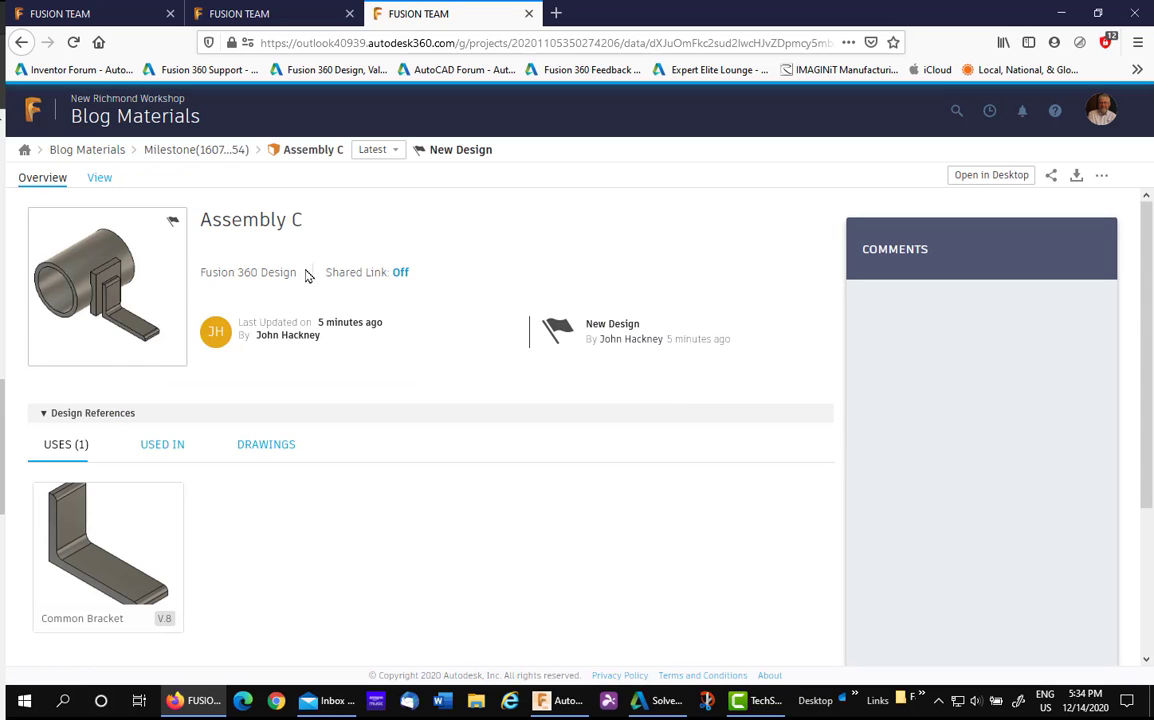
{"action": "left_click", "coordinate": [396, 151]}
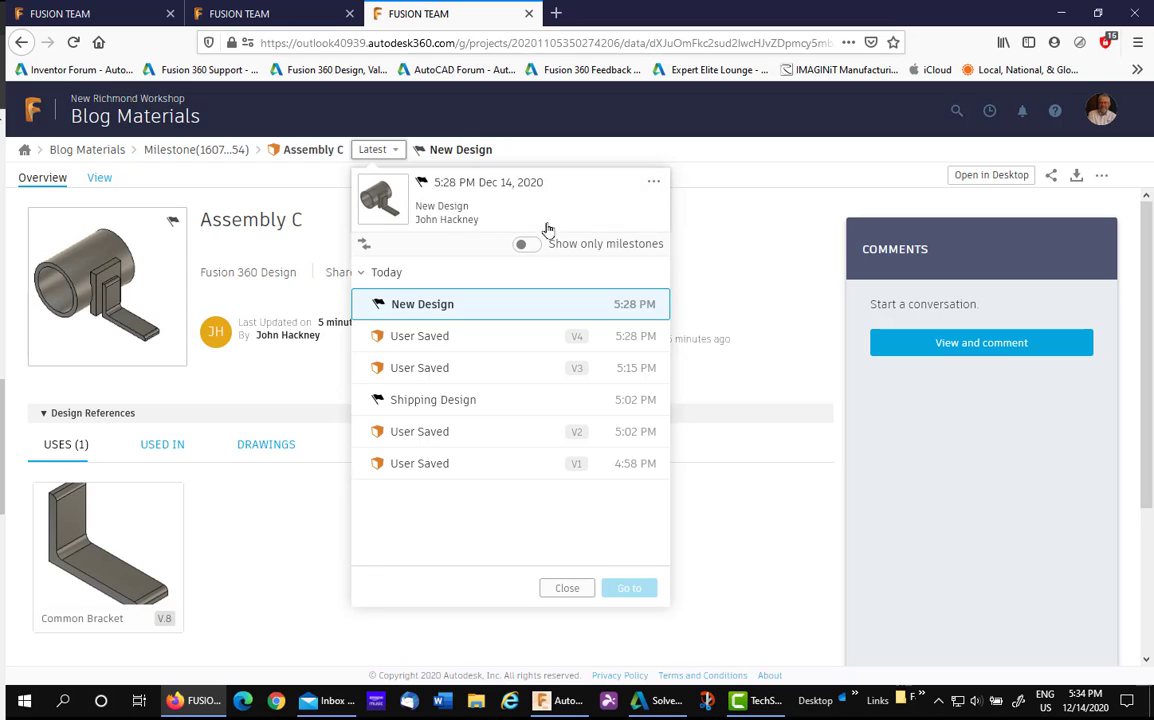
{"action": "left_click", "coordinate": [527, 245]}
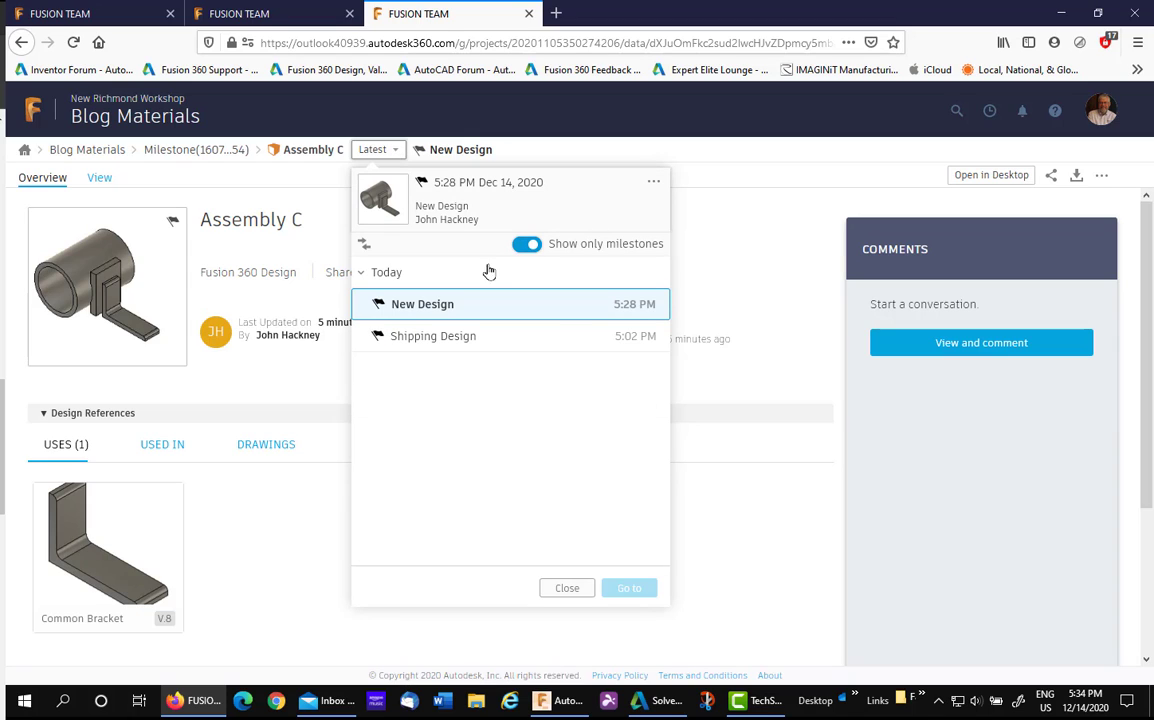
{"action": "left_click", "coordinate": [431, 342]}
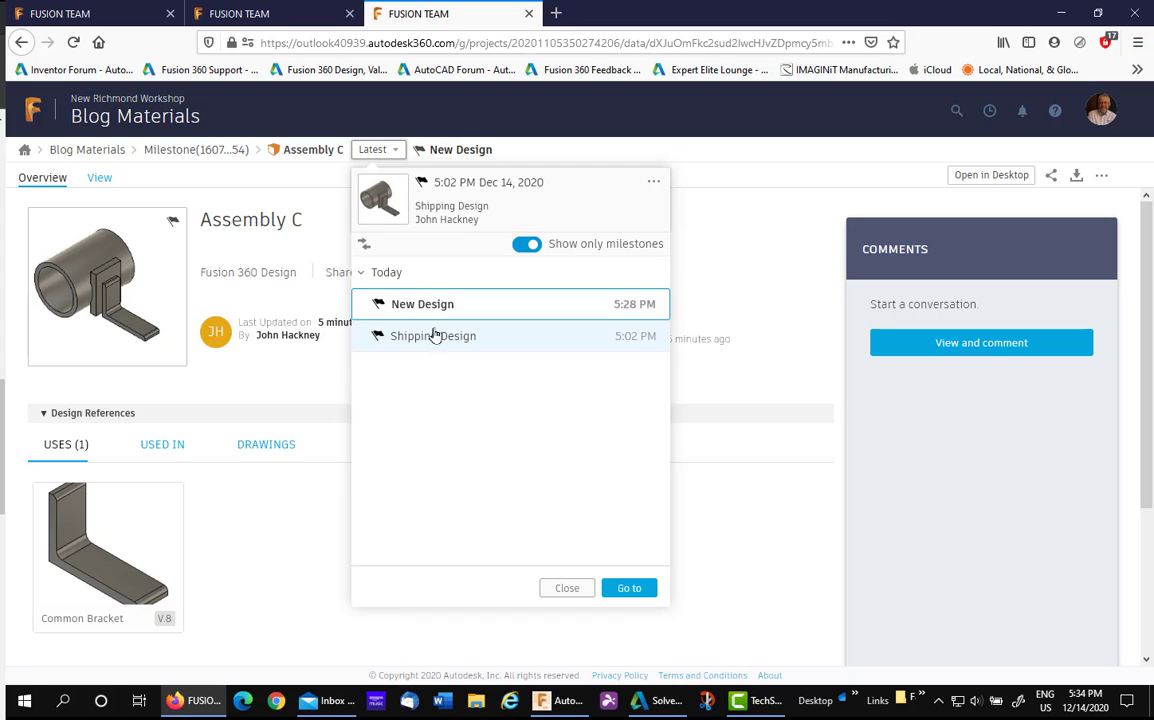
{"action": "left_click", "coordinate": [436, 309]}
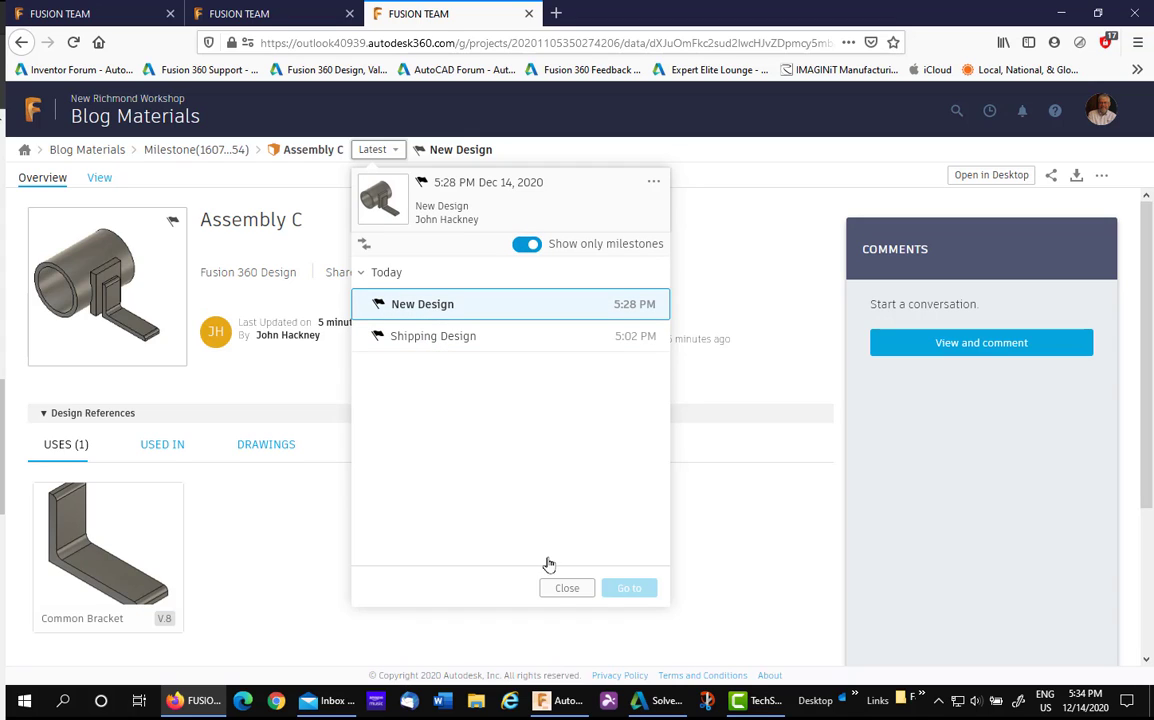
{"action": "left_click", "coordinate": [567, 588]}
- View Assembly C's model in the web viewer and switch it to the "Shipping Design" milestone
{"action": "left_click", "coordinate": [160, 269]}
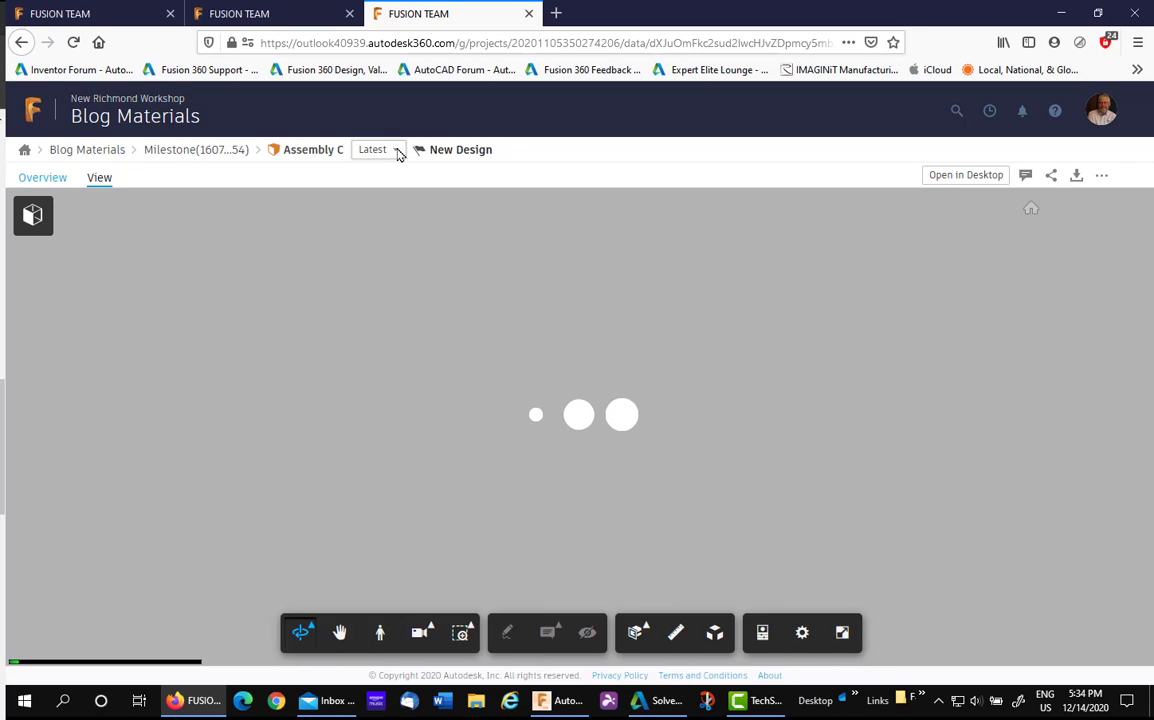
{"action": "left_click", "coordinate": [397, 151]}
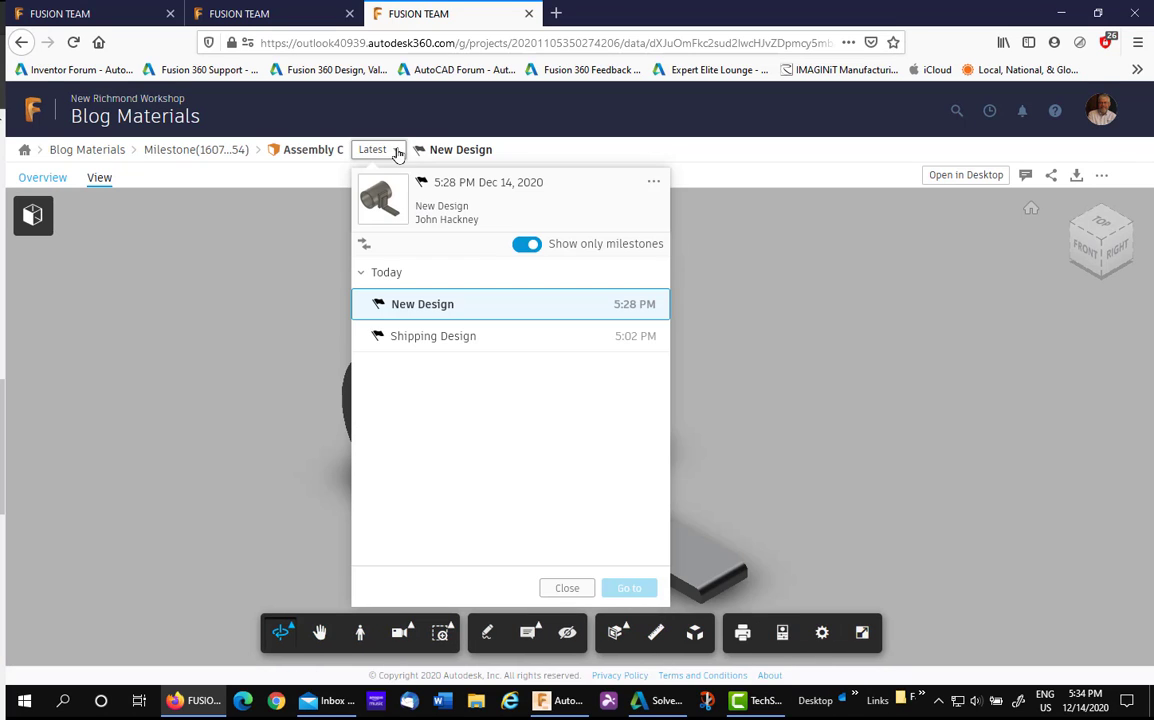
{"action": "left_click", "coordinate": [440, 336]}
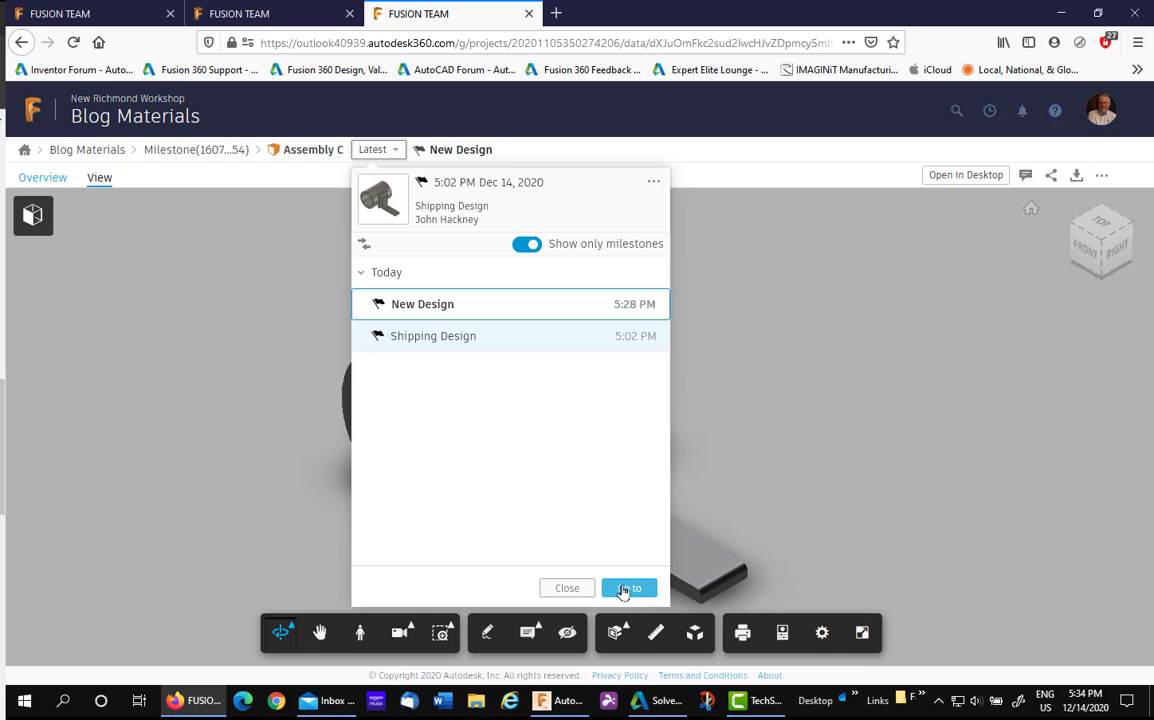
{"action": "left_click", "coordinate": [629, 588]}
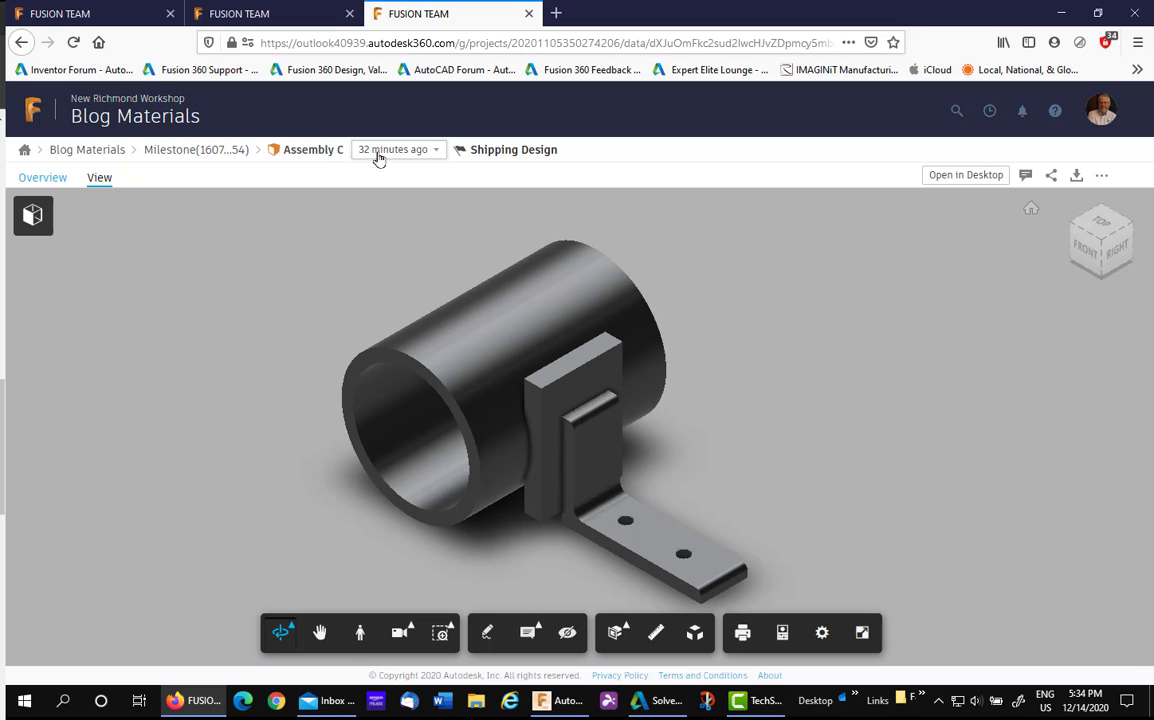
- Return to the Milestone folder, open Assemby B in the web viewer and look at its additional options
{"action": "left_click", "coordinate": [198, 151]}
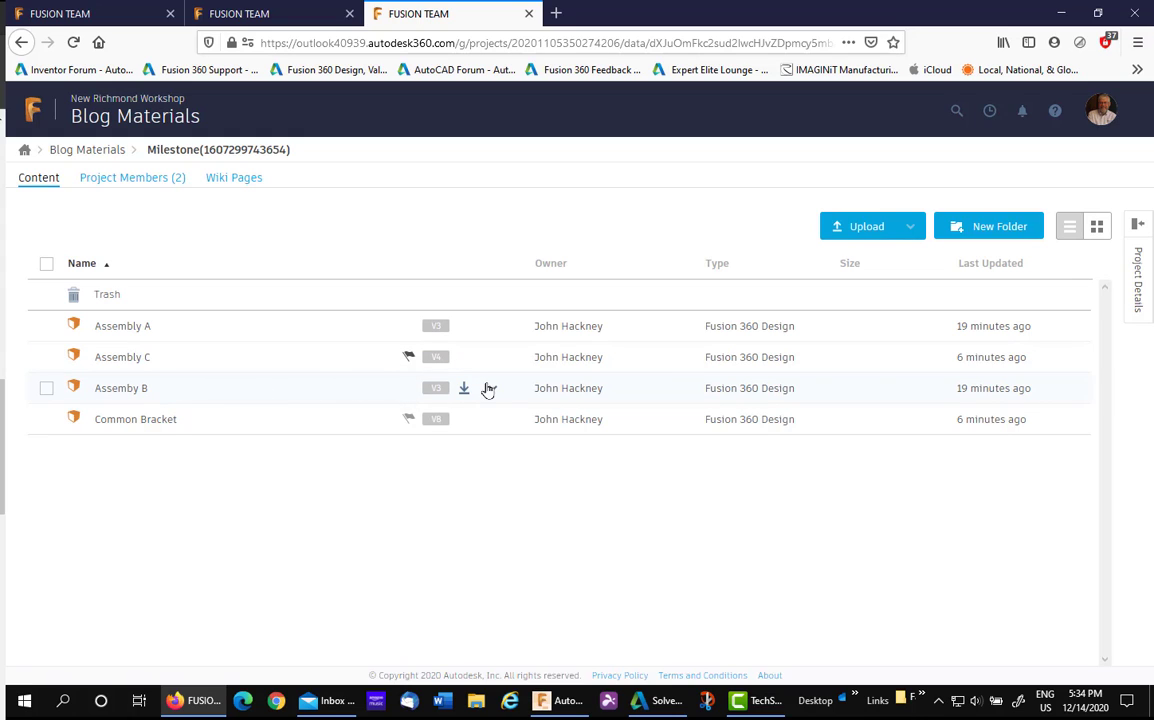
{"action": "left_click", "coordinate": [492, 390]}
{"action": "left_click", "coordinate": [119, 389]}
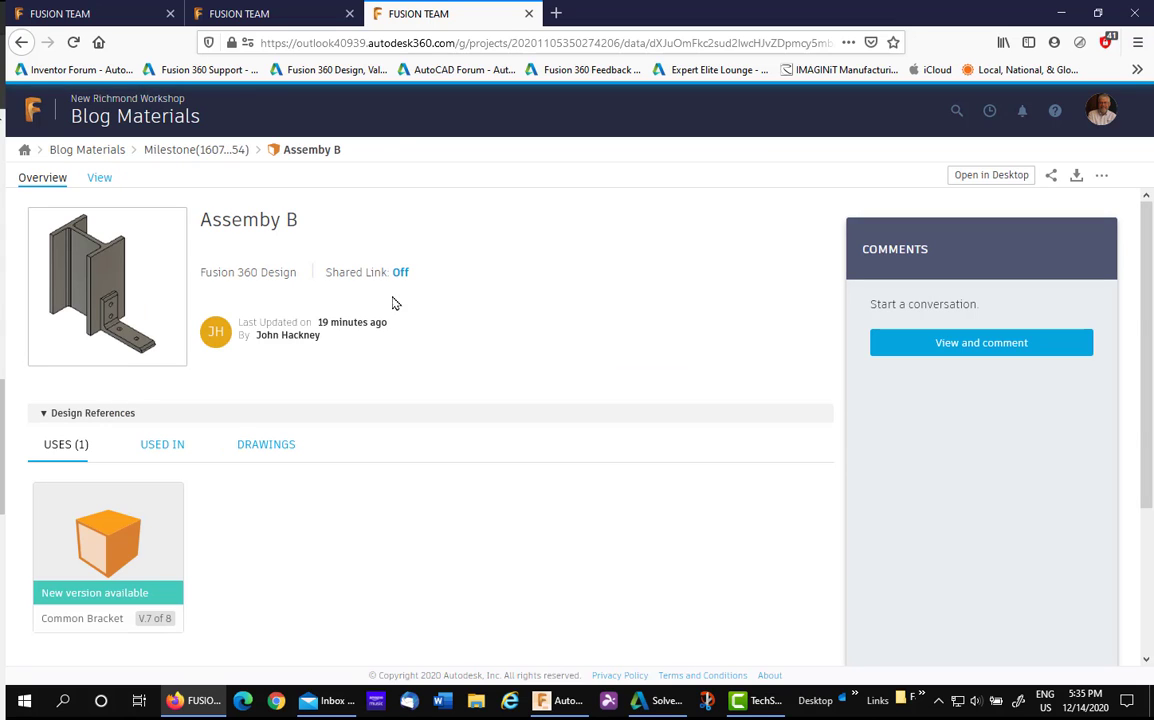
{"action": "left_click", "coordinate": [165, 253]}
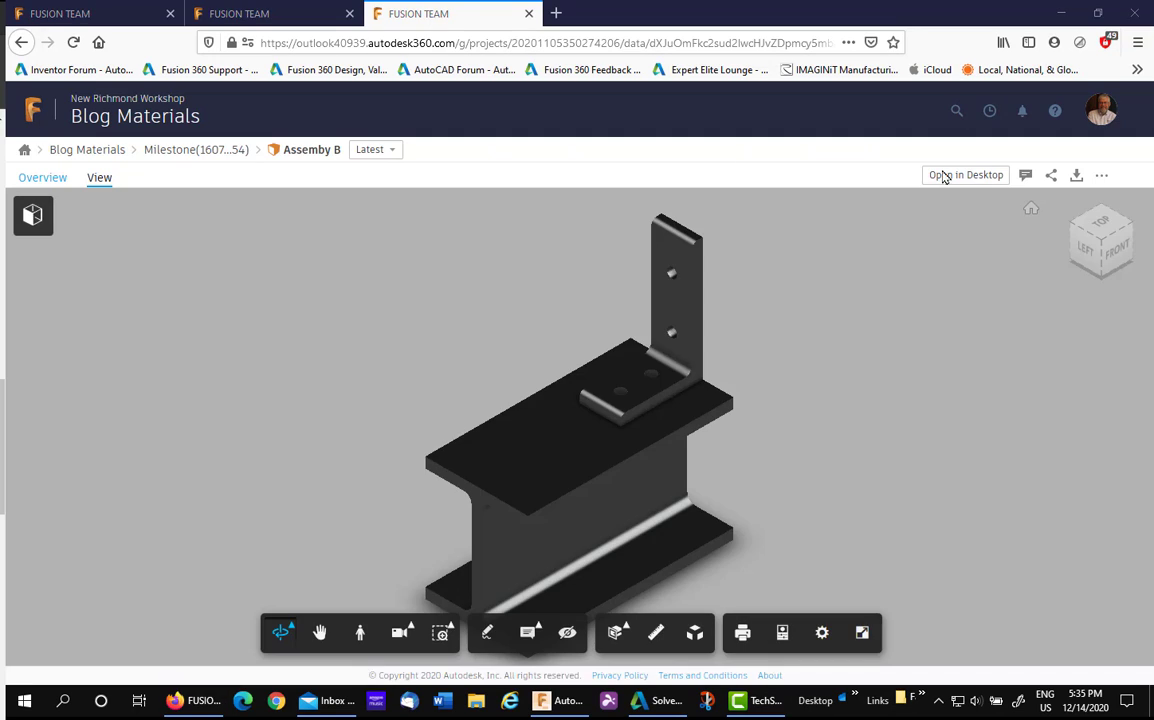
{"action": "left_click", "coordinate": [1101, 175]}
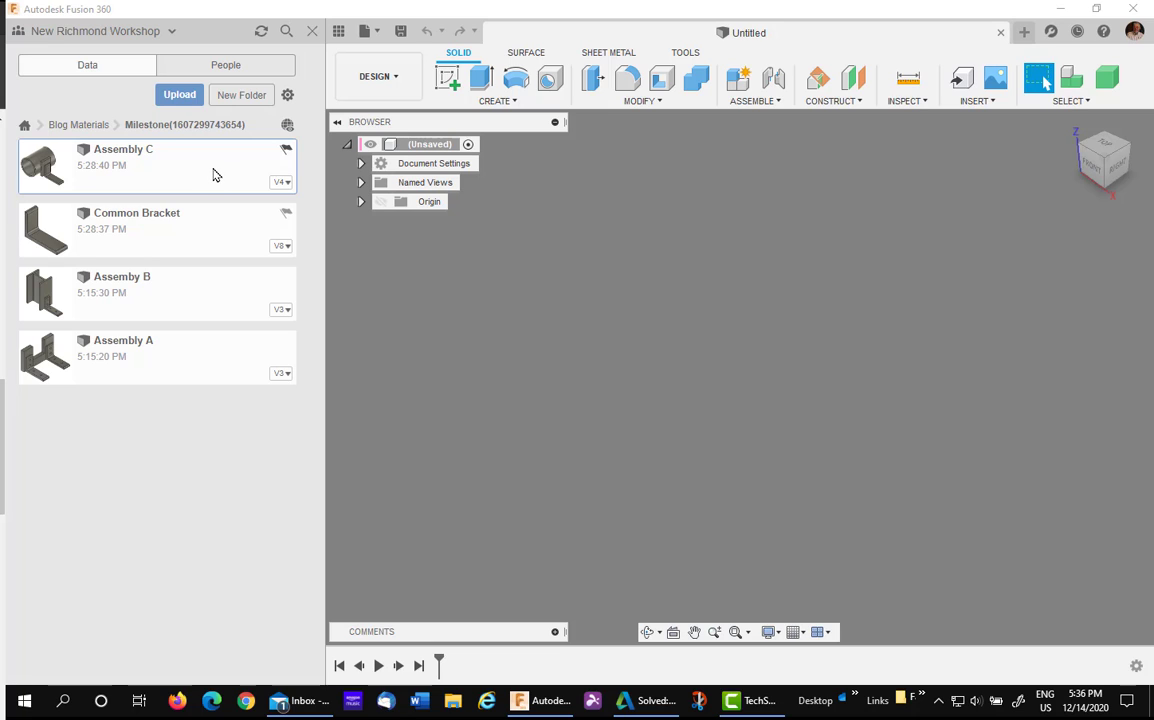
- Switch back to Fusion 360 and show all versions in Assembly C's history
{"action": "left_click", "coordinate": [282, 184]}
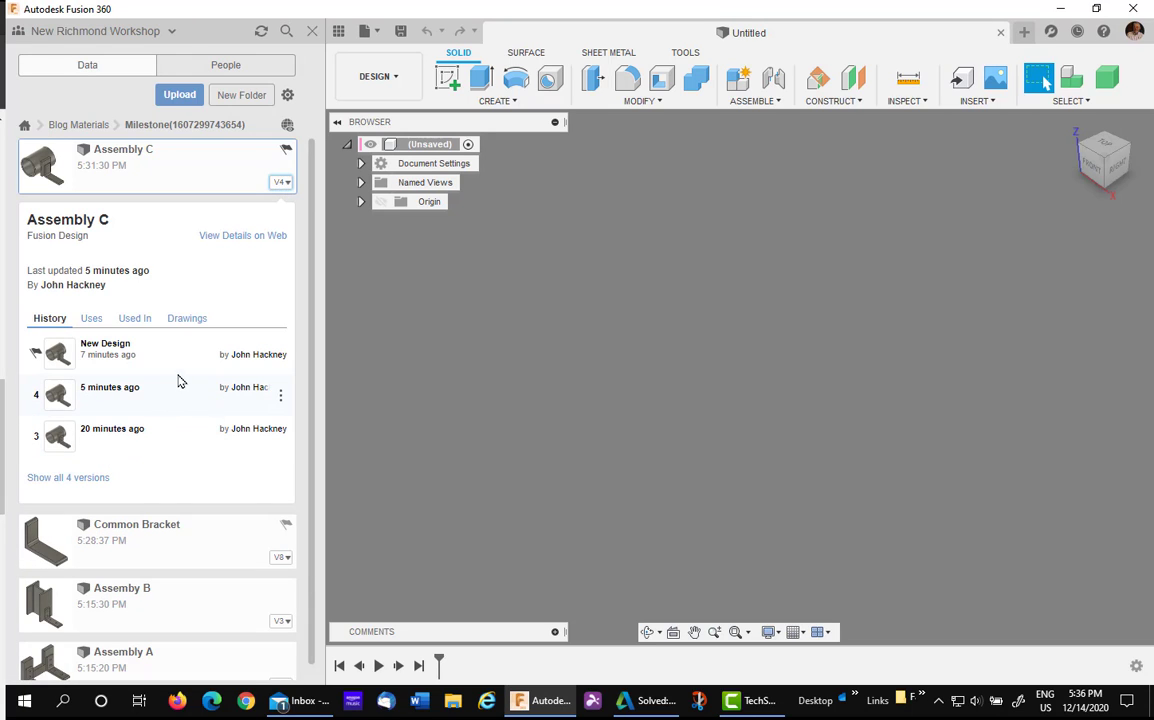
{"action": "left_click", "coordinate": [66, 479]}
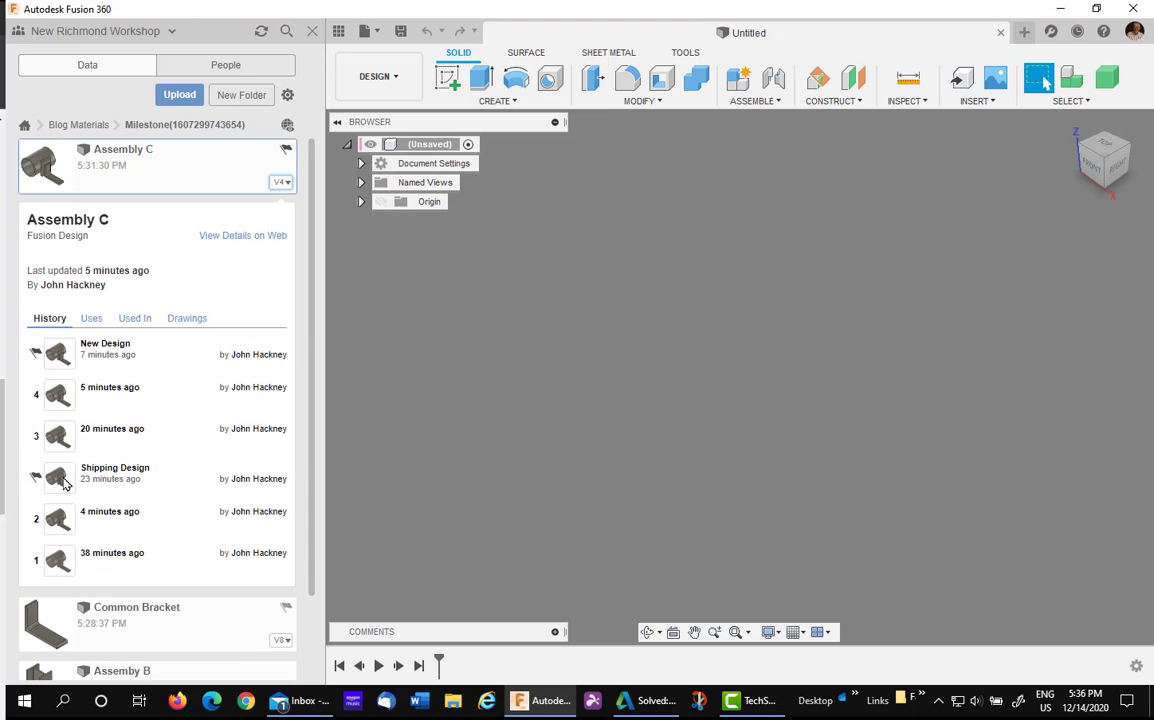